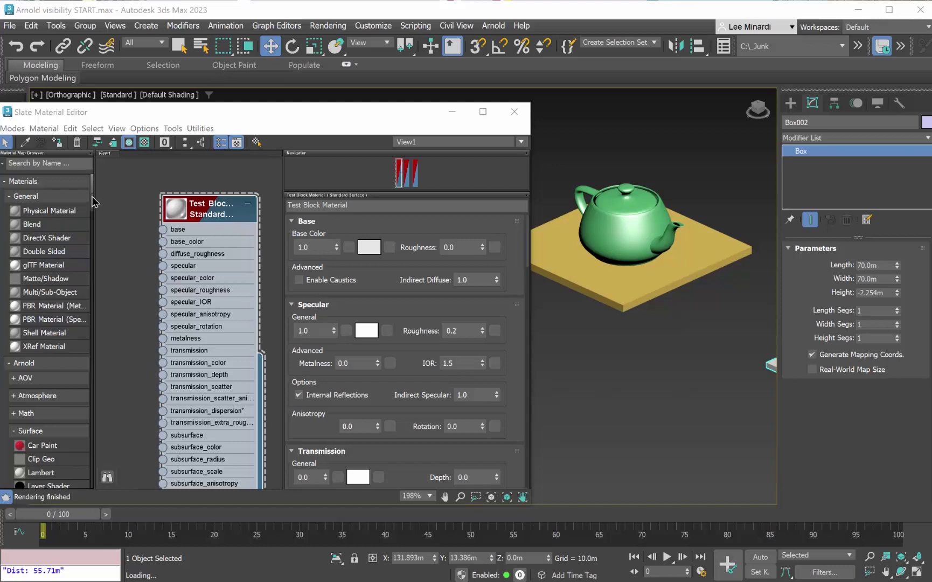
# Drag the Curve (float) OSL map into View1 as Map #0 beside the Test Block Material.
pyautogui.moveTo(92, 201); pyautogui.dragTo(78, 282)
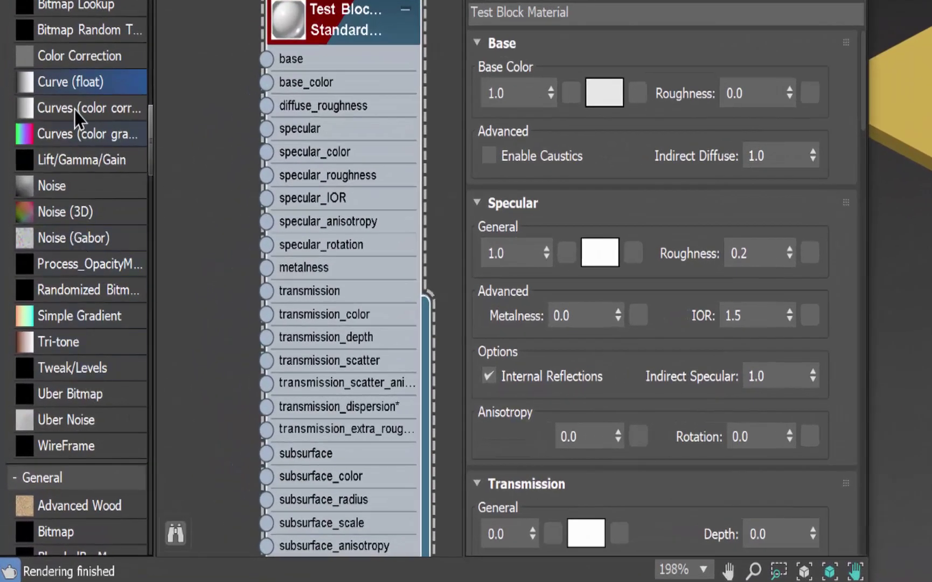
pyautogui.moveTo(54, 83); pyautogui.dragTo(175, 128)
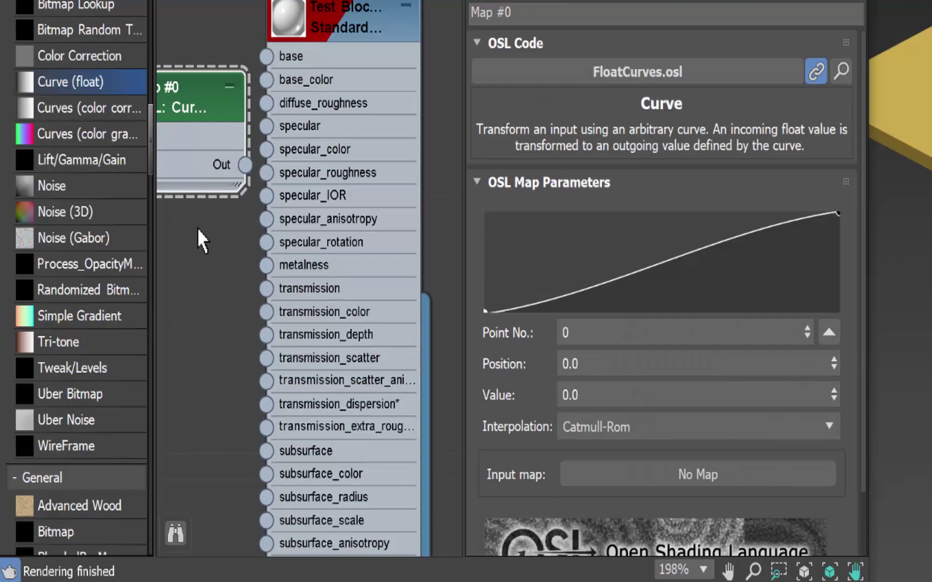
# Switch the Curve map's interpolation to Linear and add two control points.
pyautogui.moveTo(202, 240); pyautogui.dragTo(291, 229, button='middle')
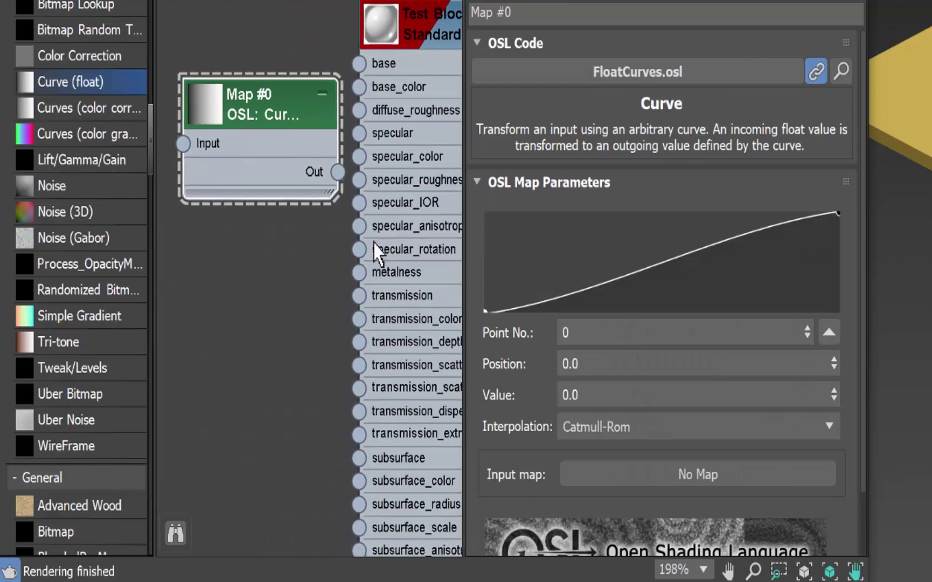
pyautogui.click(631, 435)
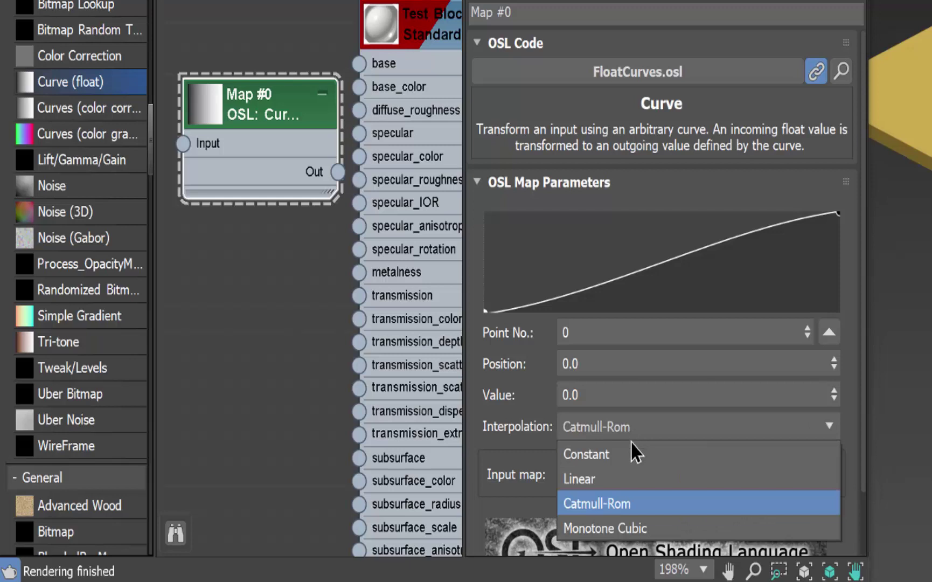
pyautogui.click(613, 478)
pyautogui.click(578, 287)
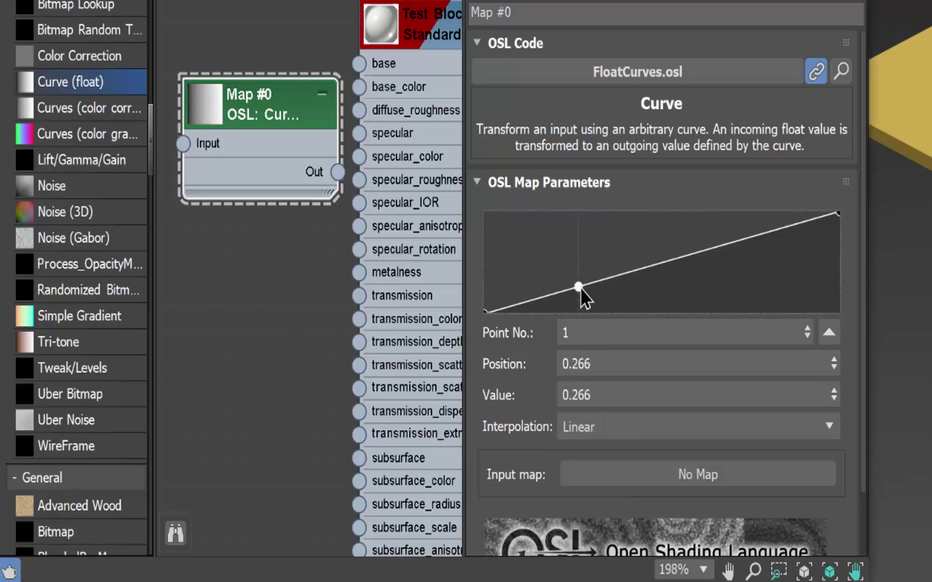
pyautogui.click(719, 246)
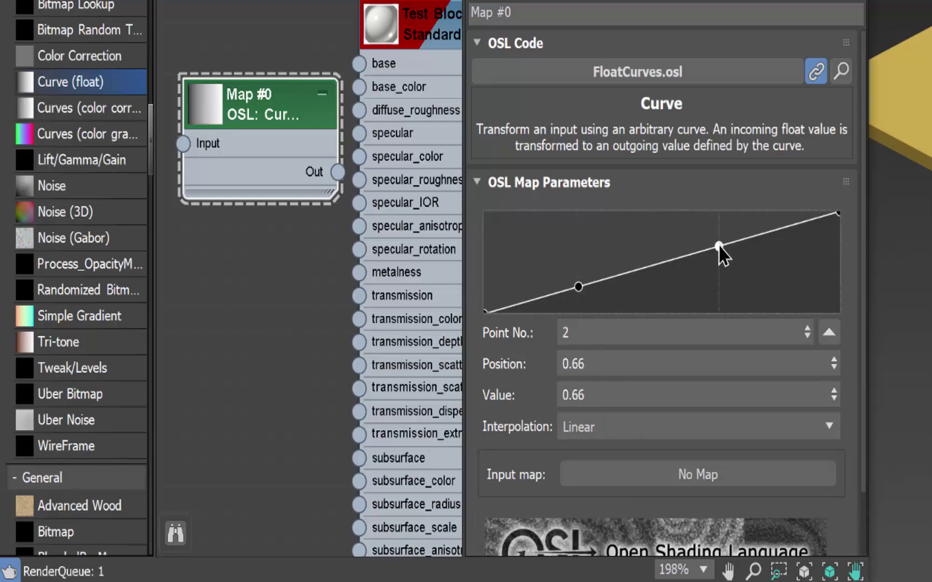
# Set the first curve point to Position 0.33 and Value 0.
pyautogui.click(579, 286)
pyautogui.click(607, 367)
pyautogui.moveTo(607, 366); pyautogui.dragTo(542, 336)
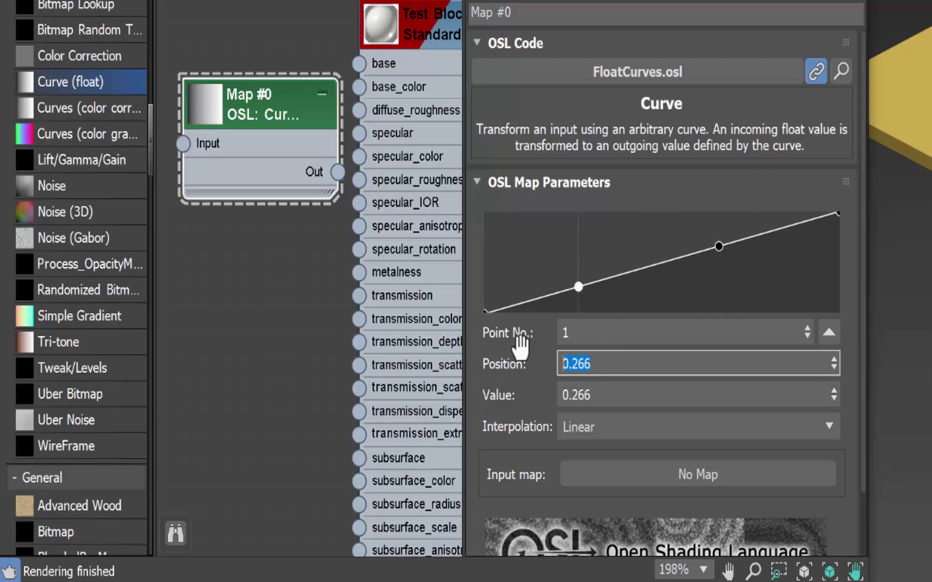
pyautogui.write('0.33')
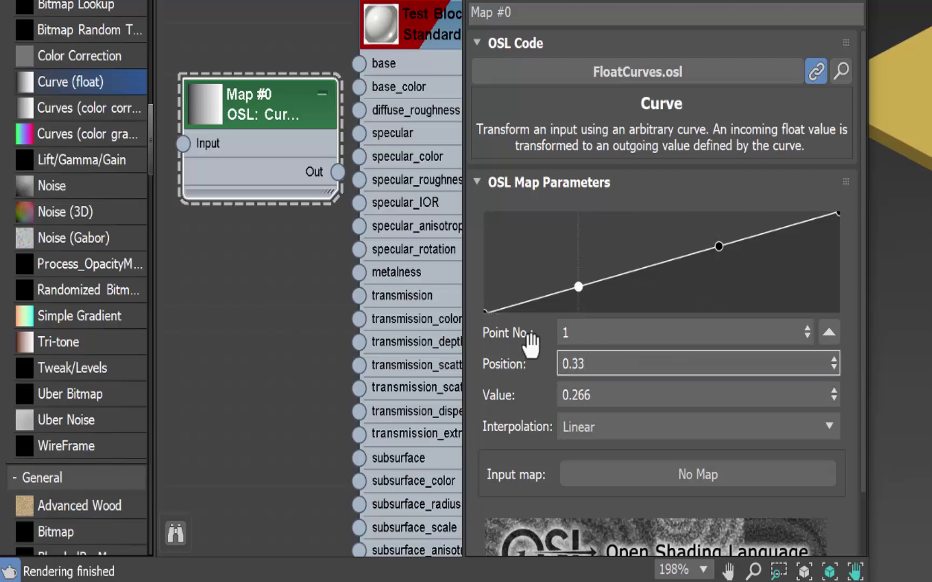
pyautogui.press('Return')
pyautogui.click(614, 395)
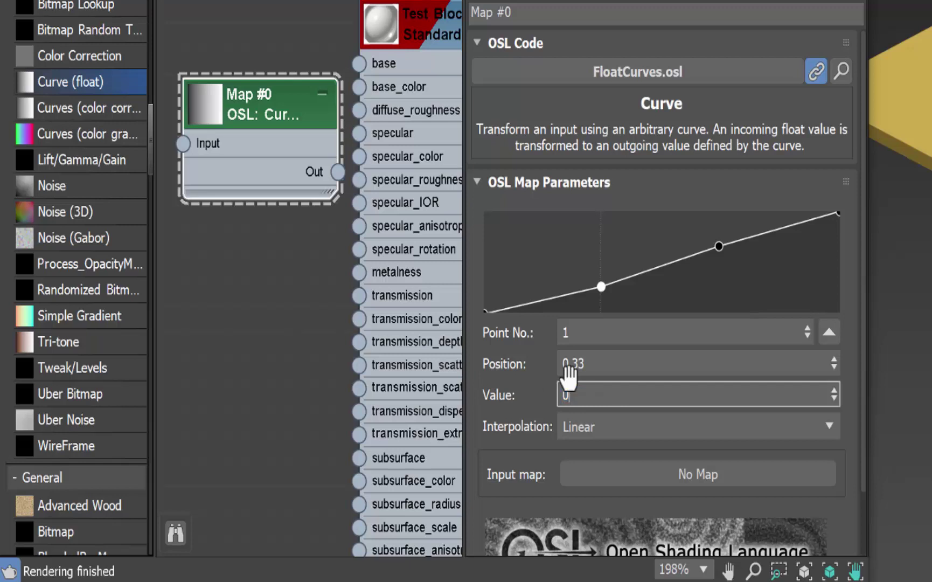
pyautogui.write('0')
pyautogui.press('Return')
# Set the second curve point to Position 0.67 and Value 1.0.
pyautogui.click(719, 246)
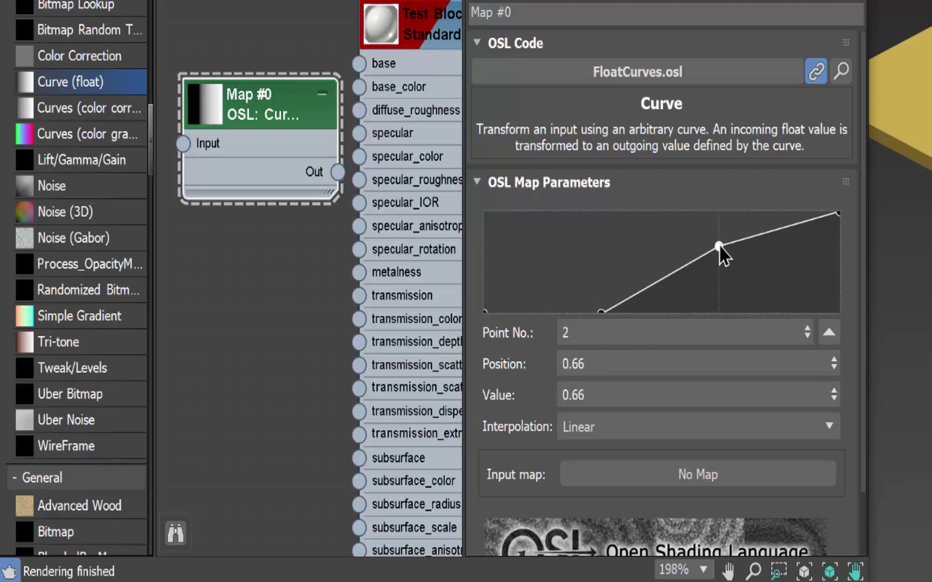
pyautogui.doubleClick(620, 365)
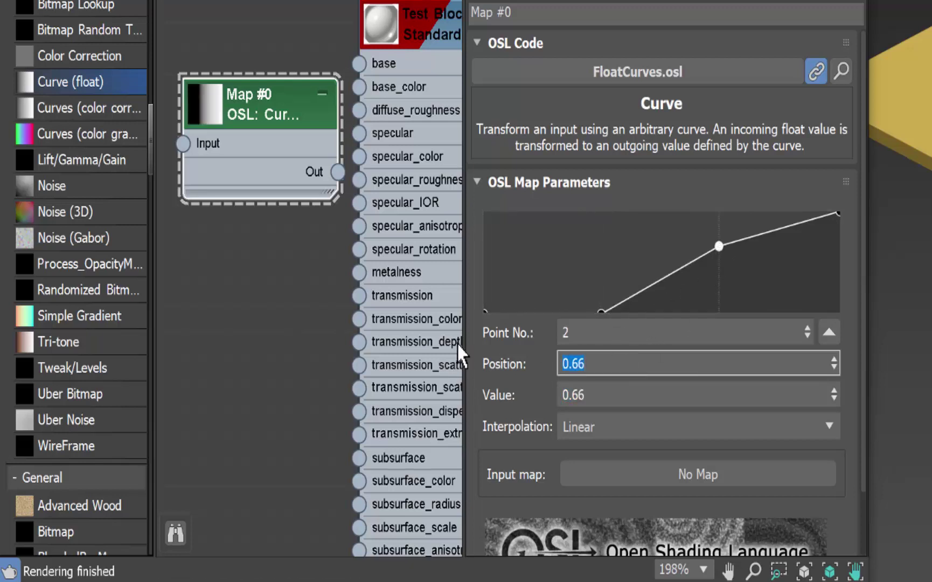
pyautogui.write('0.67')
pyautogui.press('Return')
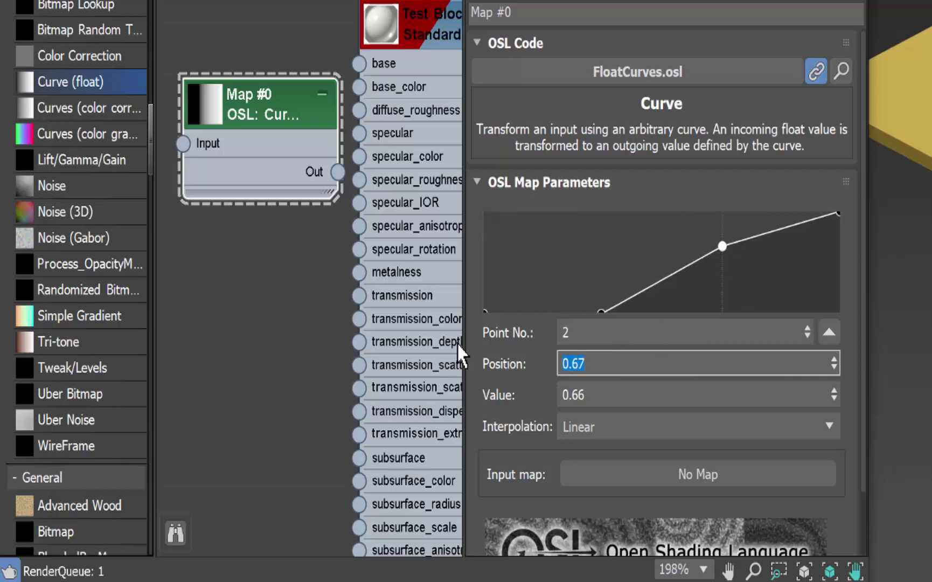
pyautogui.click(574, 394)
pyautogui.doubleClick(574, 394)
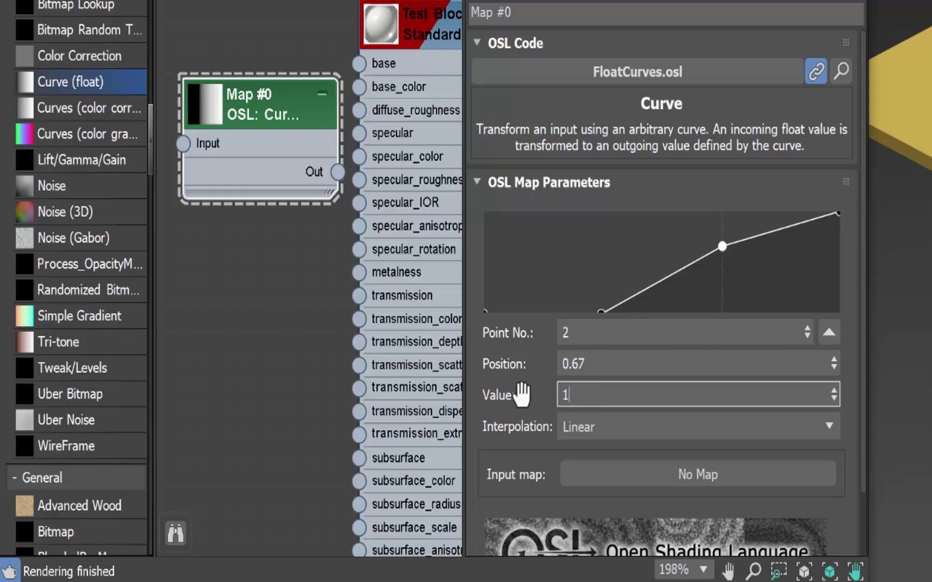
pyautogui.write('1')
pyautogui.press('Return')
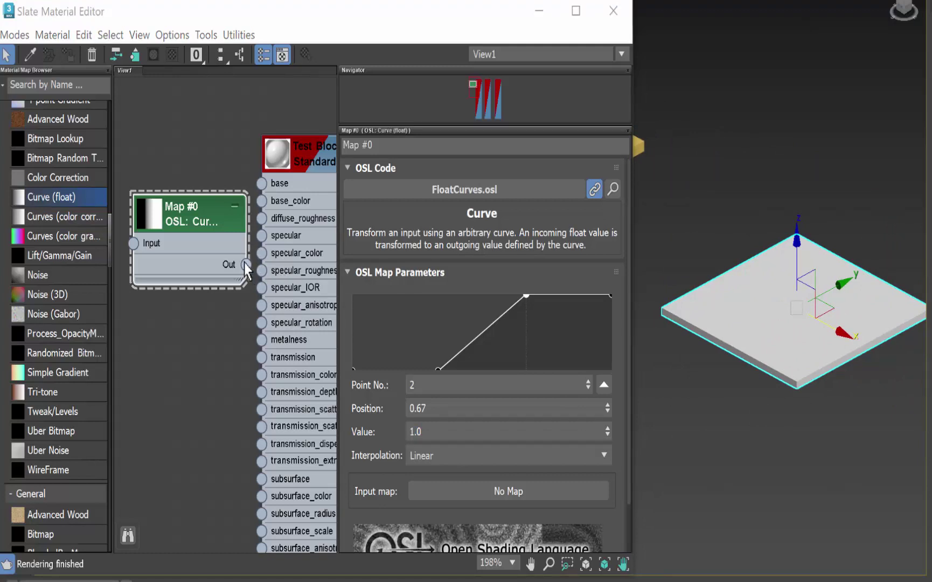
# Wire Map #0's Out socket into the Test Block Material's base_color input.
pyautogui.moveTo(193, 216); pyautogui.dragTo(161, 198)
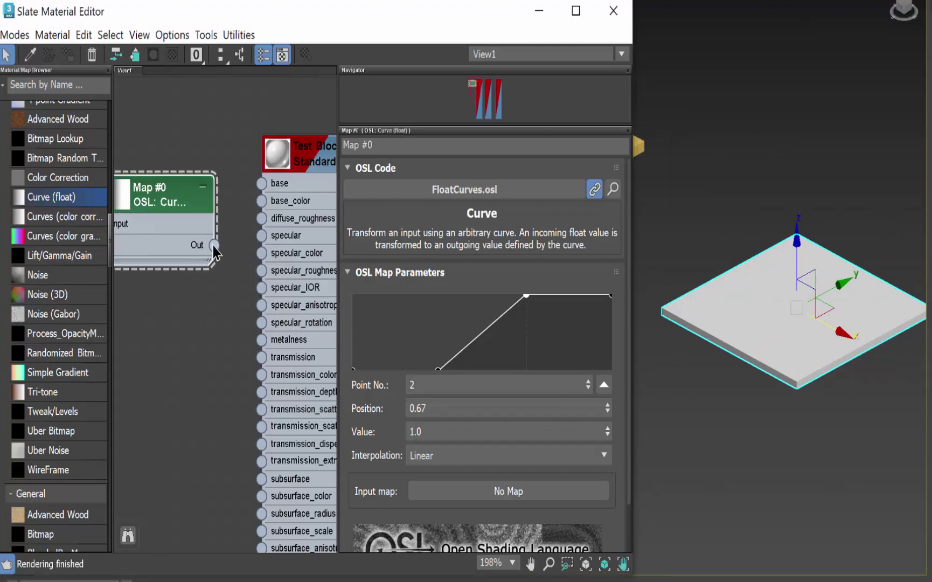
pyautogui.moveTo(215, 245); pyautogui.dragTo(261, 201)
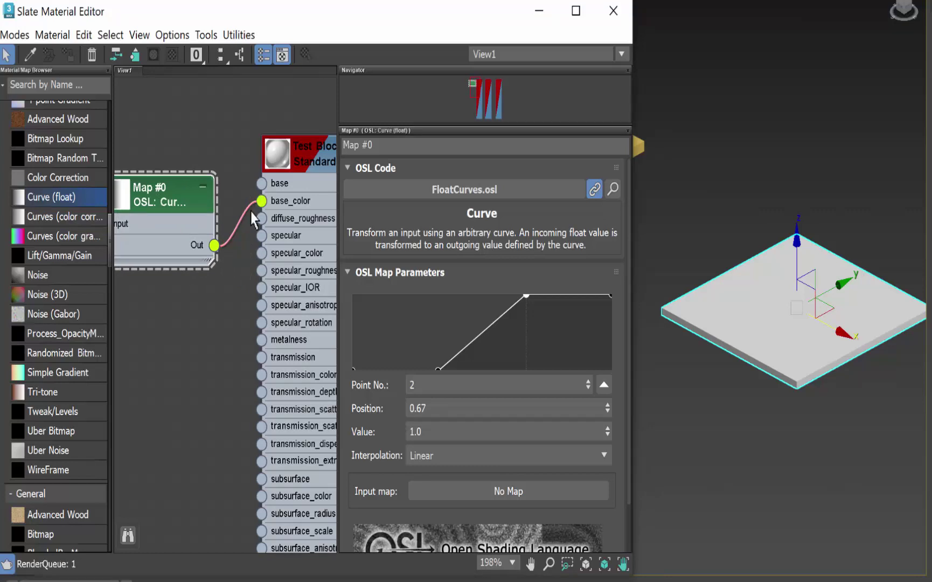
pyautogui.scroll(3, 735, 430)
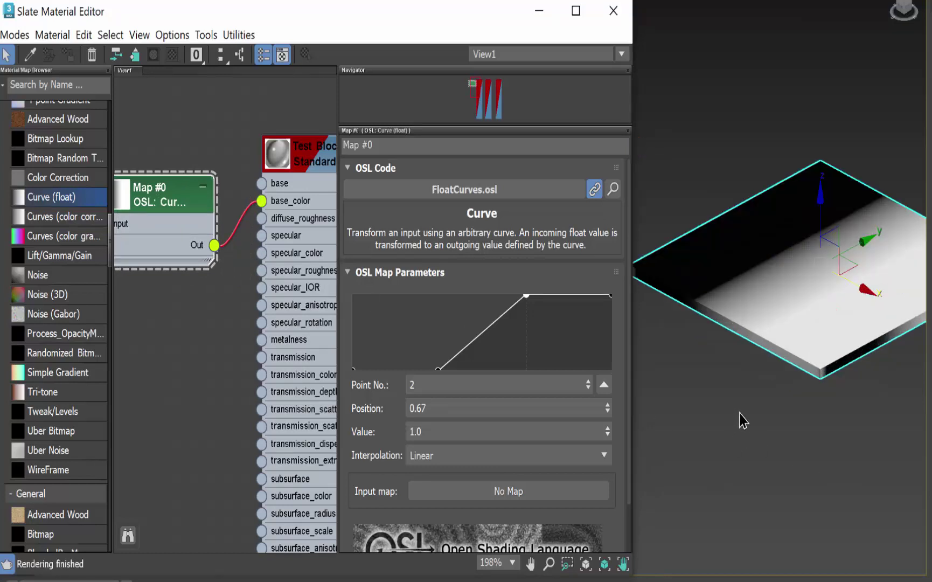
# Pan and zoom the viewport to frame the gradient plane and the green teapot on its box.
pyautogui.moveTo(729, 431); pyautogui.dragTo(714, 450, button='middle')
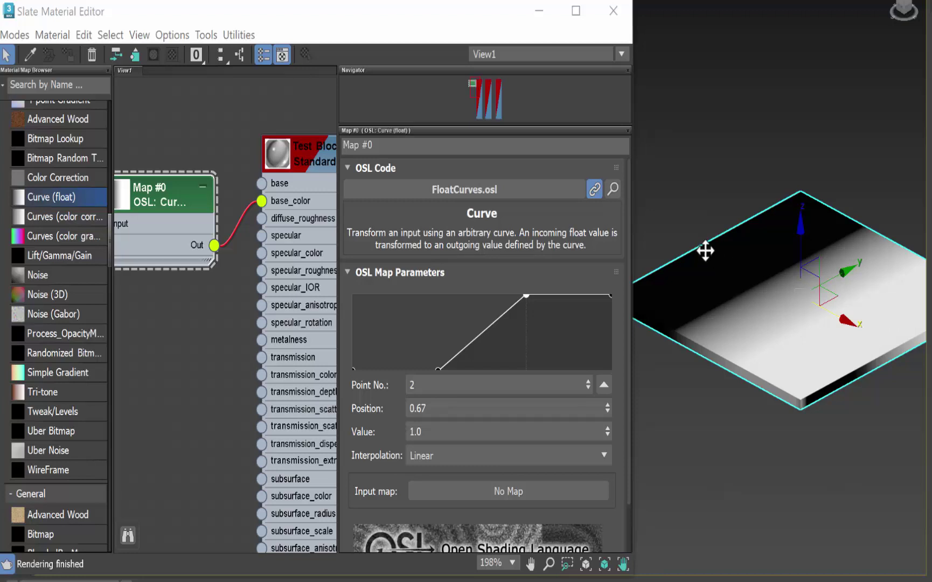
pyautogui.moveTo(700, 435); pyautogui.dragTo(771, 466, button='middle')
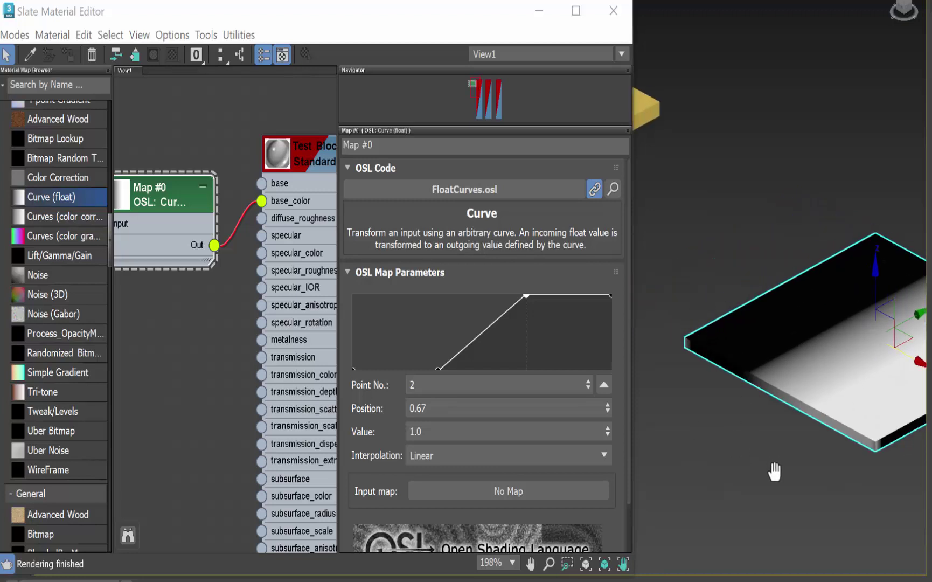
pyautogui.moveTo(699, 274); pyautogui.dragTo(801, 339, button='middle')
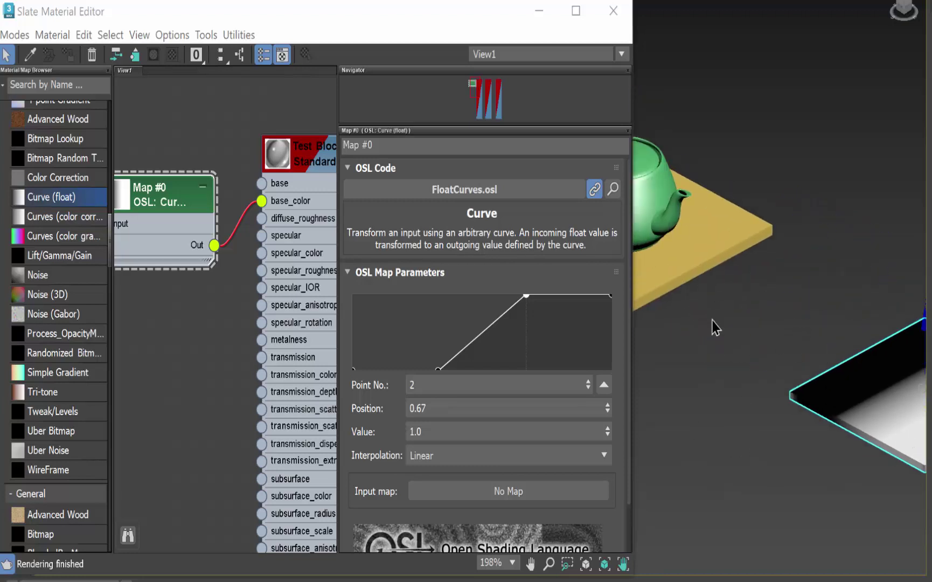
pyautogui.scroll(-2, 714, 324)
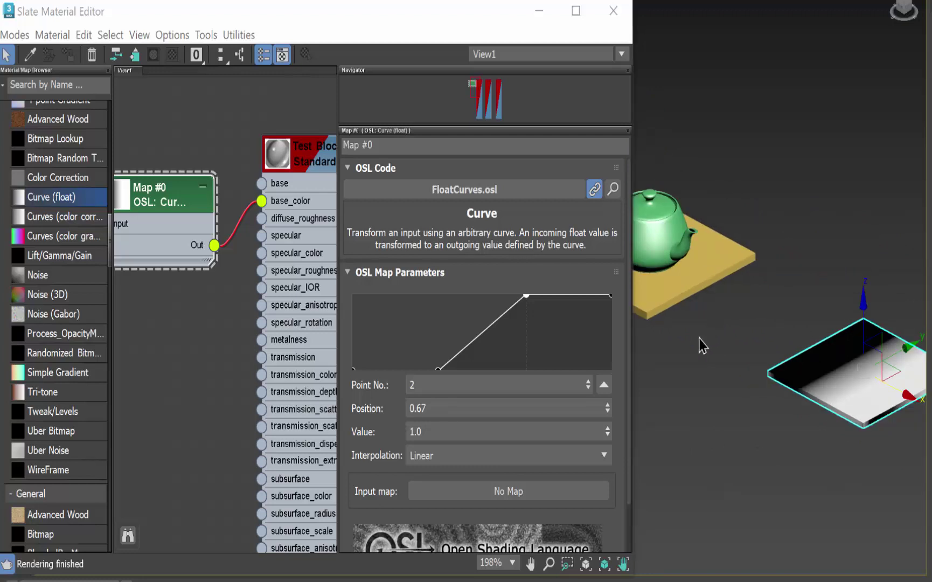
pyautogui.scroll(5, 700, 345)
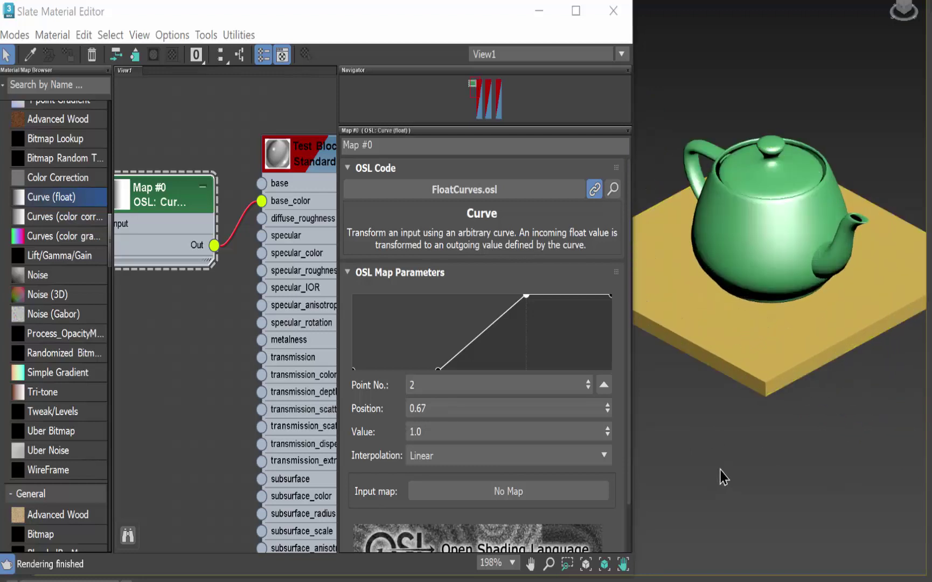
# Select the teapot and delete the Test Block Material node.
pyautogui.click(749, 192)
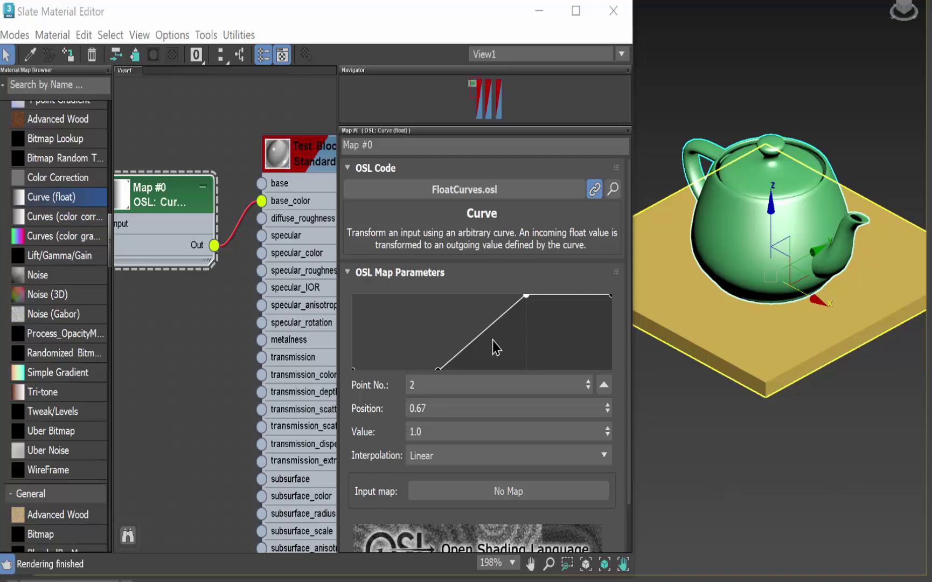
pyautogui.doubleClick(298, 170)
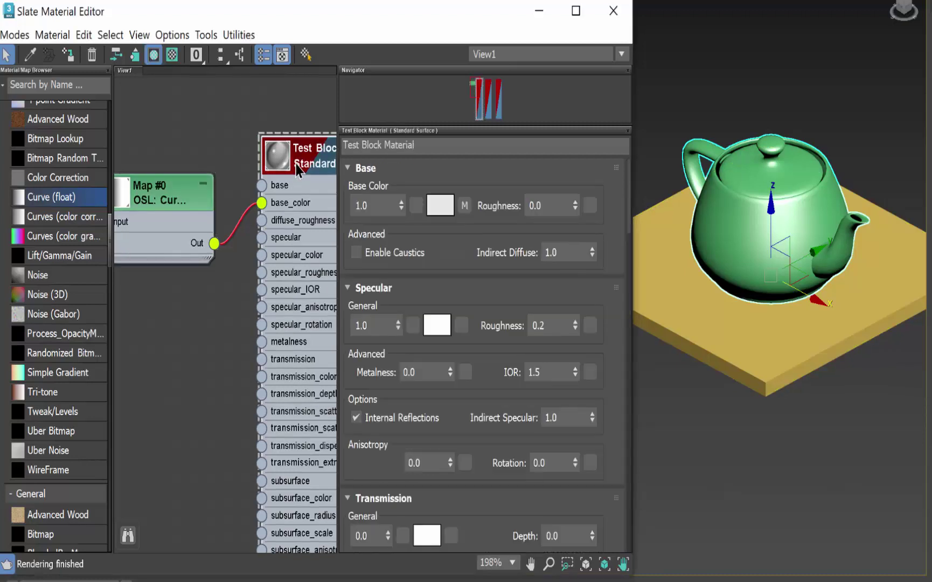
pyautogui.press('Delete')
# Connect Map #0's output to the teapot material's opacity input.
pyautogui.scroll(-4, 251, 272)
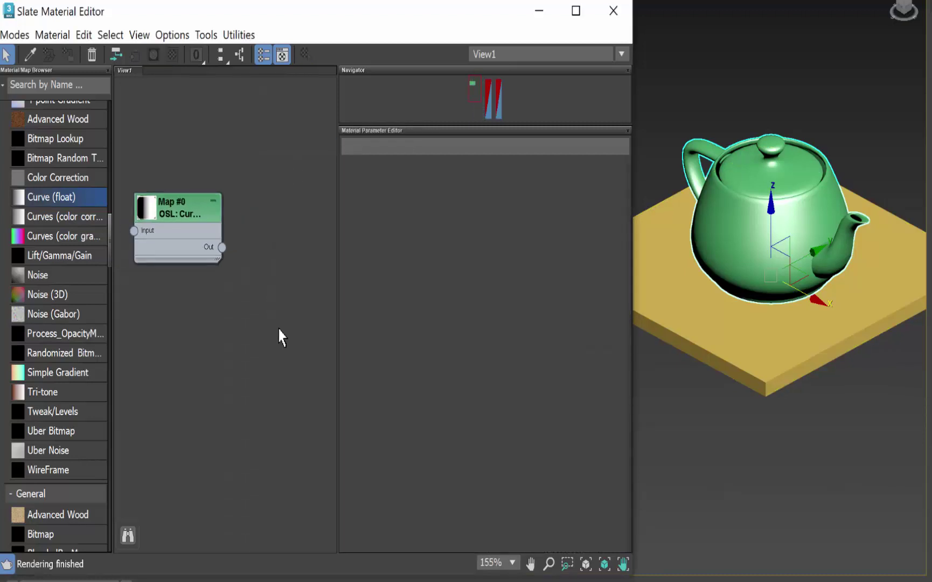
pyautogui.moveTo(281, 335); pyautogui.dragTo(229, 342, button='middle')
pyautogui.scroll(-5, 229, 342)
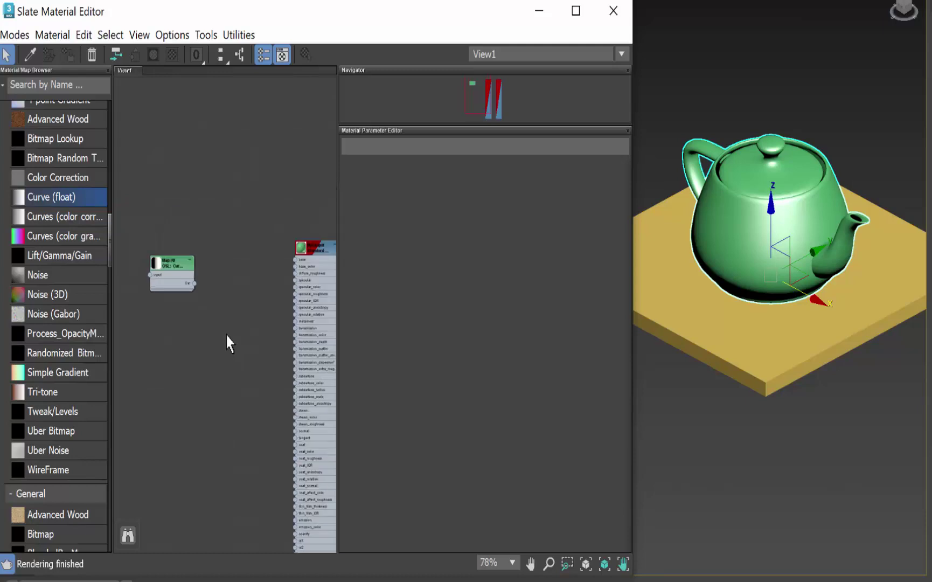
pyautogui.moveTo(171, 271); pyautogui.dragTo(242, 493)
pyautogui.moveTo(231, 385); pyautogui.dragTo(170, 235, button='middle')
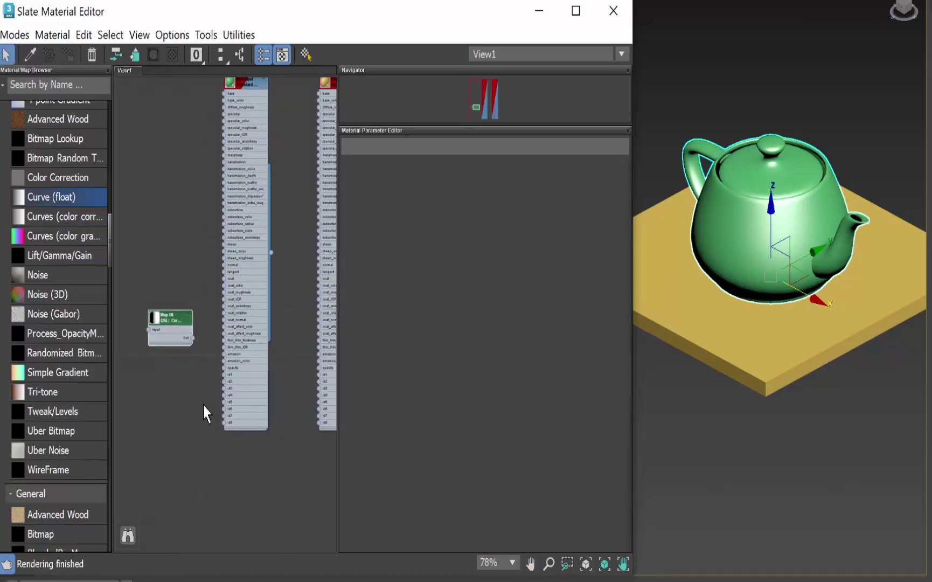
pyautogui.scroll(4, 203, 406)
pyautogui.scroll(3, 203, 387)
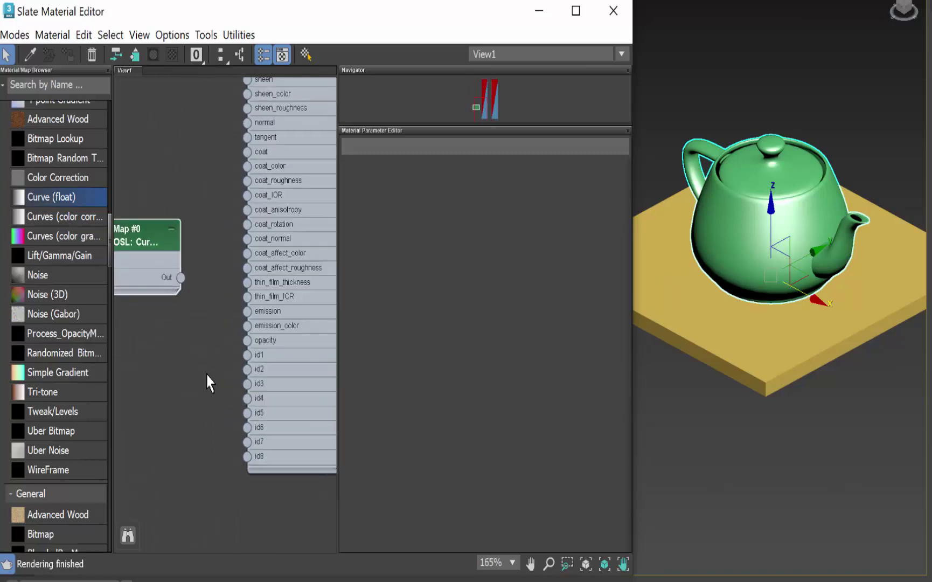
pyautogui.scroll(3, 210, 383)
pyautogui.moveTo(212, 366); pyautogui.dragTo(194, 335, button='middle')
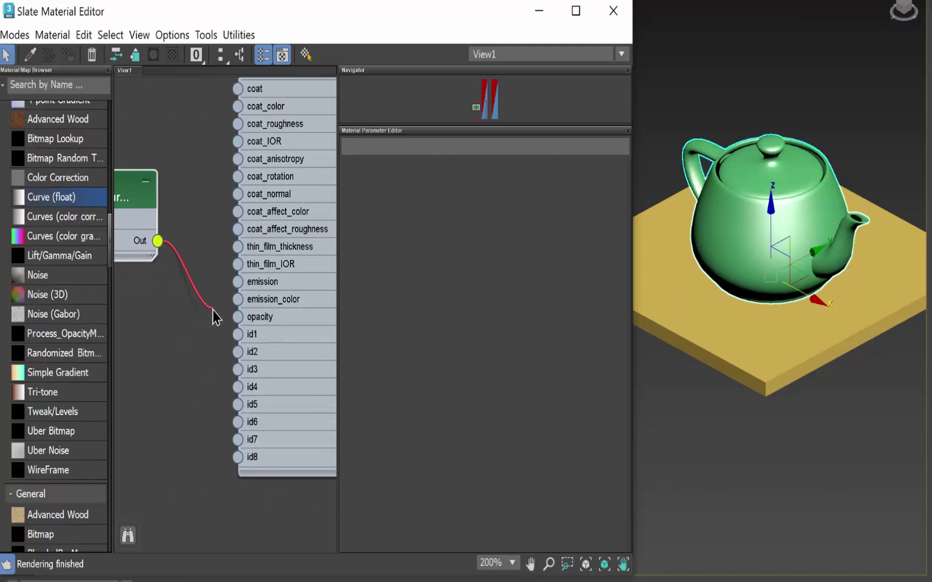
pyautogui.moveTo(214, 316); pyautogui.dragTo(237, 317)
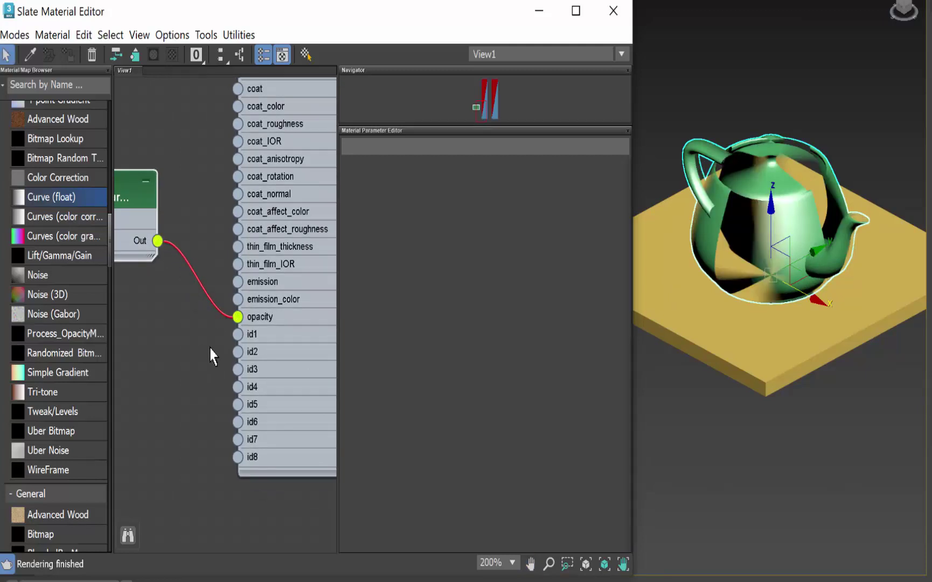
pyautogui.moveTo(738, 423)
pyautogui.mouseDown(button='middle')
pyautogui.moveTo(744, 435)
pyautogui.moveTo(755, 428)
pyautogui.mouseUp(button='middle')
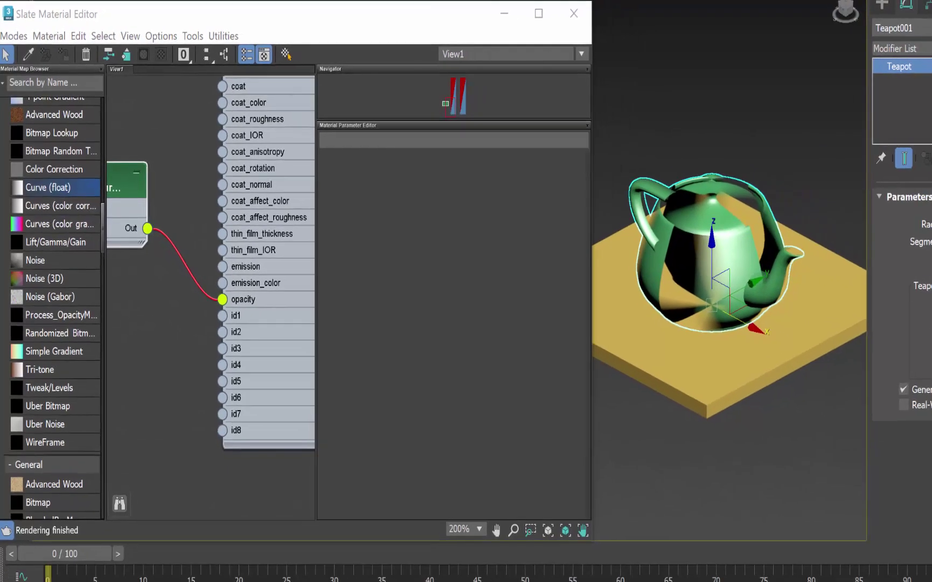
# Add a UVW Map modifier to the teapot from the Modifier List.
pyautogui.click(916, 48)
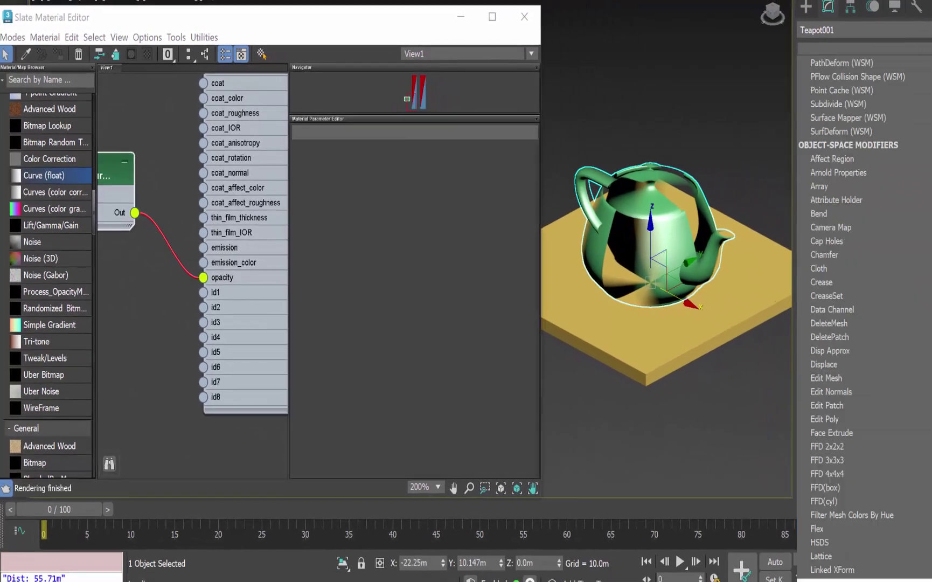
pyautogui.scroll(-10, 914, 368)
pyautogui.scroll(-9, 910, 377)
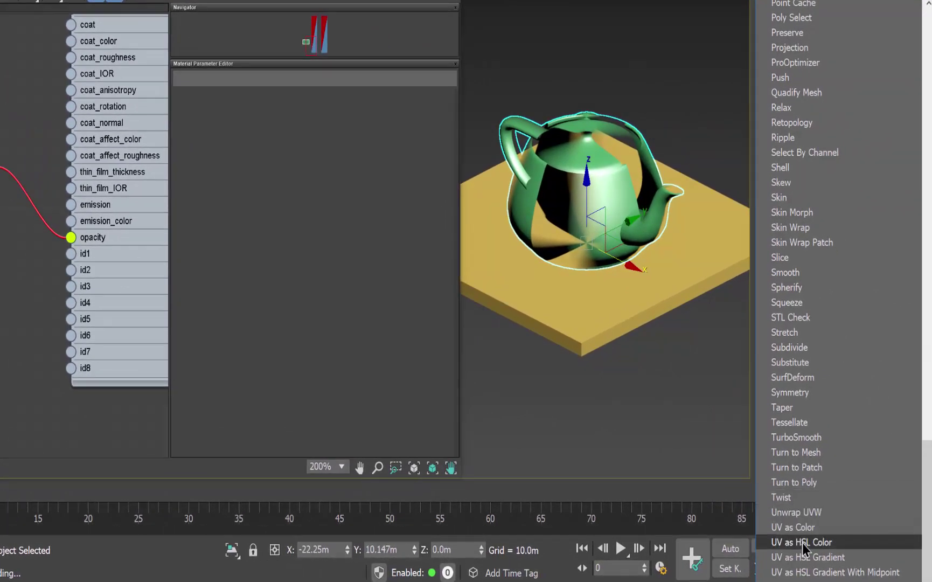
pyautogui.click(792, 580)
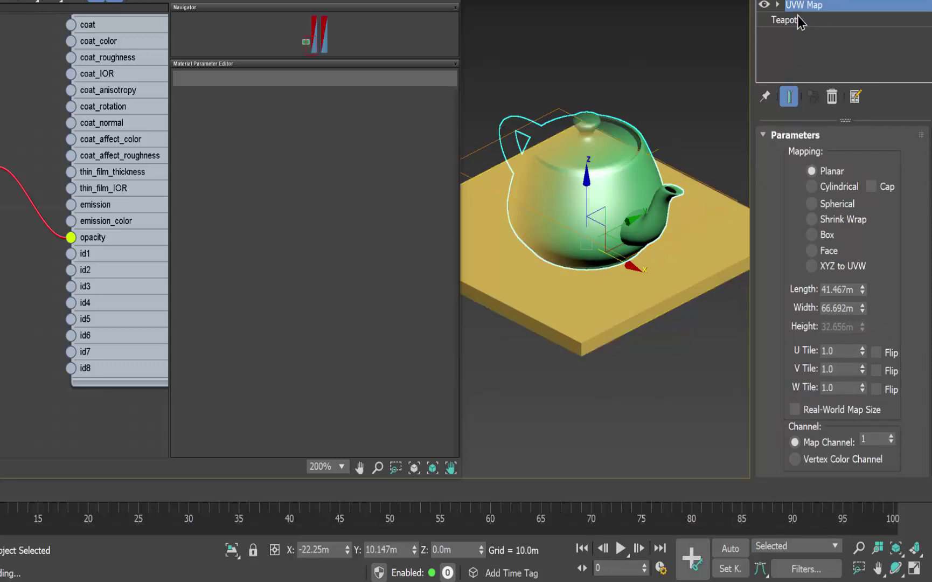
# Select the UVW Map Gizmo and enlarge it to 44.785m length by 163.395m width.
pyautogui.click(779, 5)
pyautogui.click(804, 20)
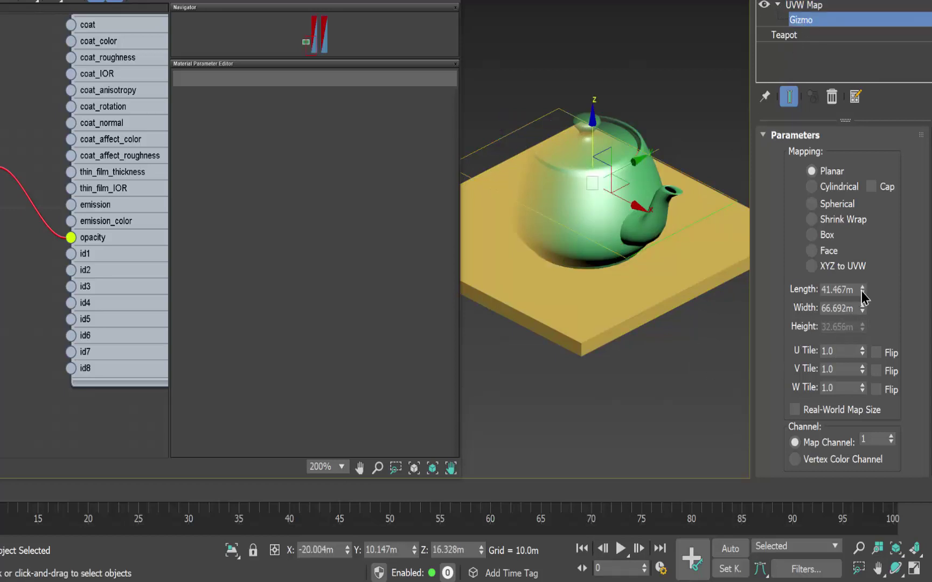
pyautogui.moveTo(861, 292); pyautogui.dragTo(850, 236)
pyautogui.scroll(-4, 604, 337)
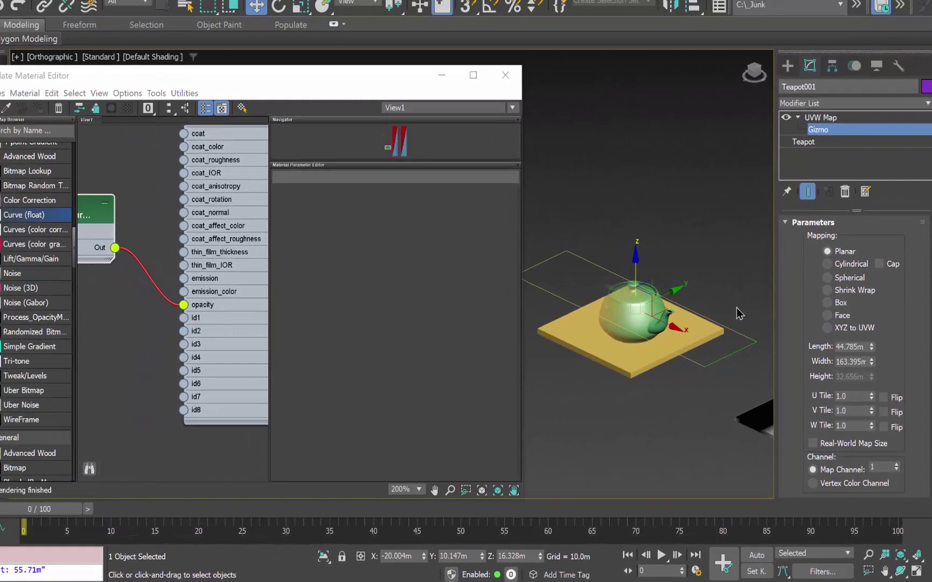
pyautogui.click(282, 11)
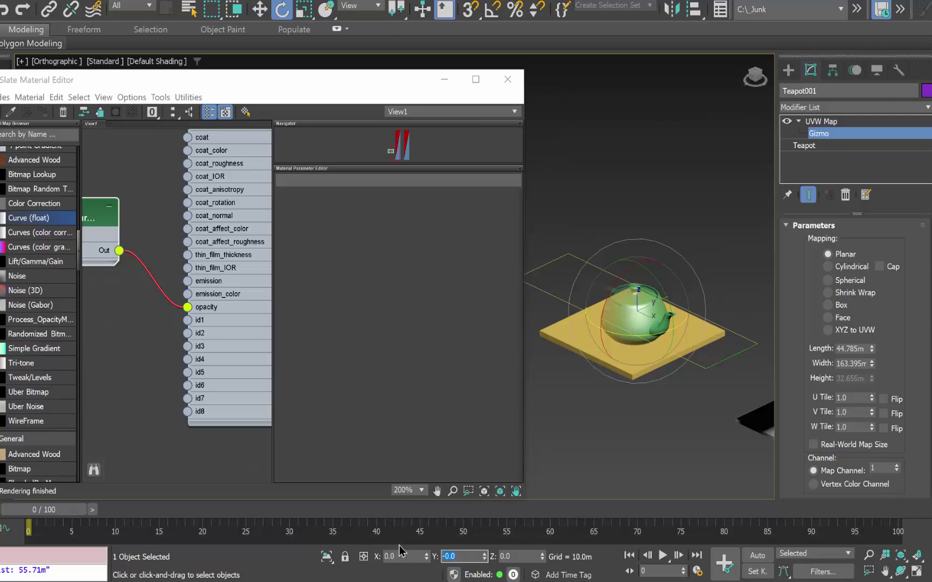
# Rotate the gizmo 90° about Y and raise it to about Z 67.382m above the teapot.
pyautogui.write('90')
pyautogui.press('Return')
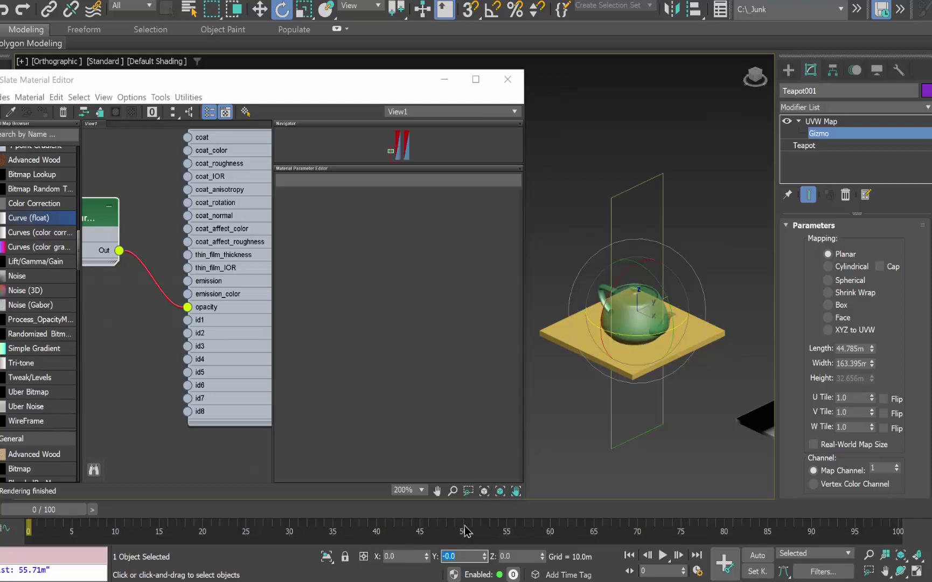
pyautogui.click(259, 9)
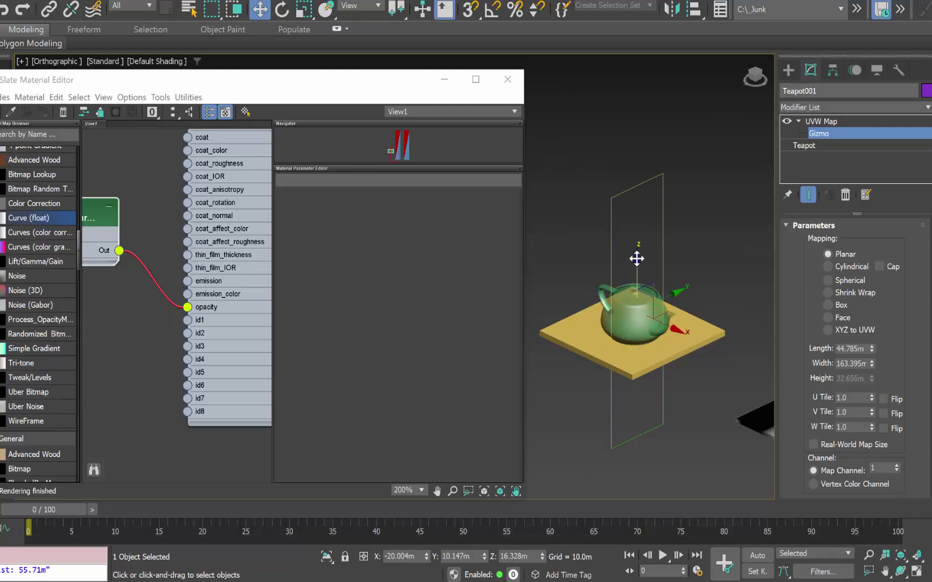
pyautogui.moveTo(636, 259); pyautogui.dragTo(630, 177)
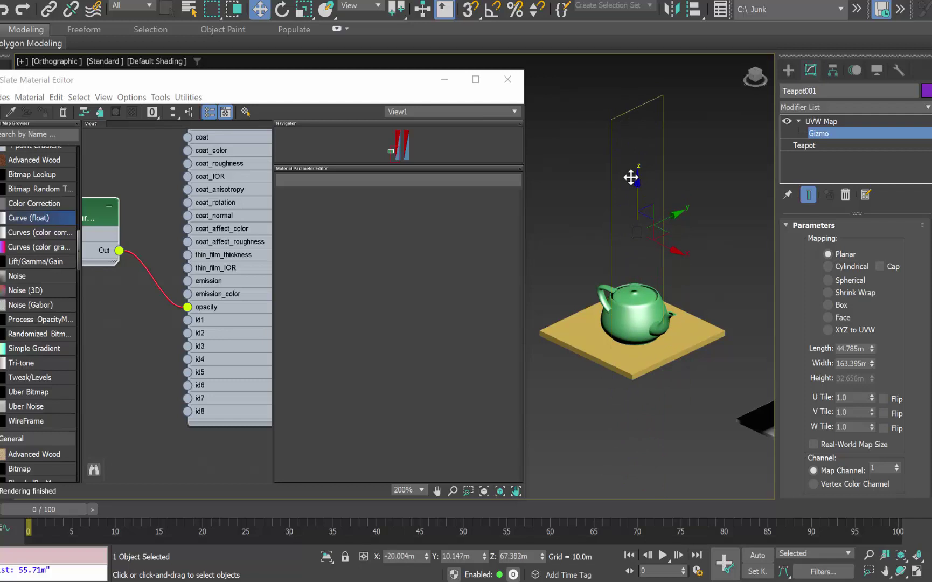
# Turn on Auto Key and set a gizmo keyframe at frame 25.
pyautogui.click(756, 555)
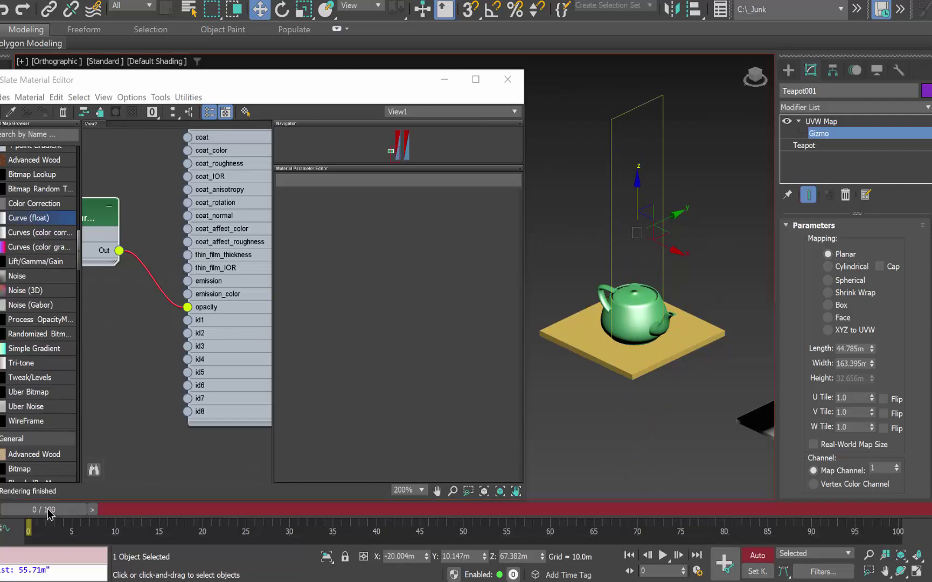
pyautogui.moveTo(47, 514); pyautogui.dragTo(252, 534)
pyautogui.press('w')
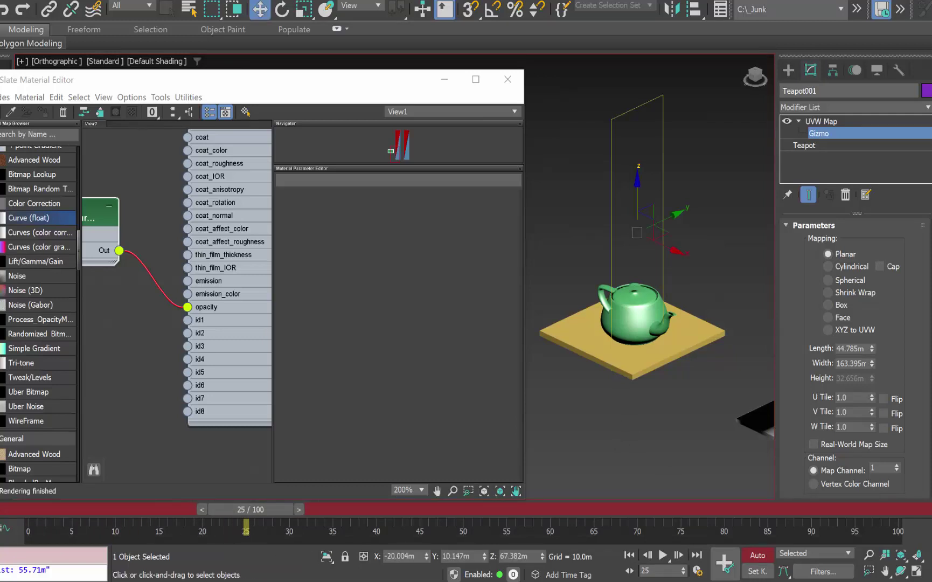
pyautogui.click(727, 566)
pyautogui.click(724, 563)
# Key the gizmo far below the teapot at frame 50 and back above it at frame 75.
pyautogui.moveTo(256, 511); pyautogui.dragTo(467, 533)
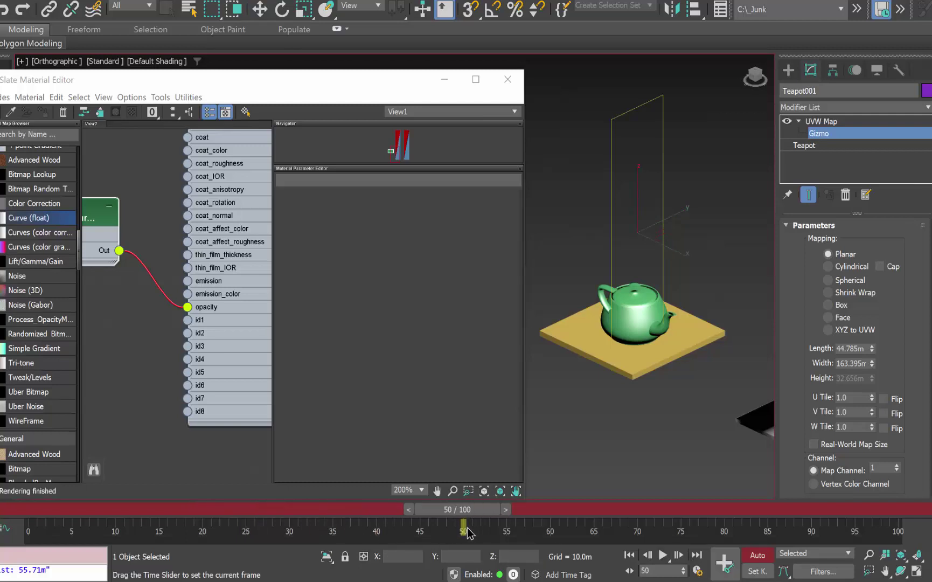
pyautogui.press('w')
pyautogui.moveTo(638, 180); pyautogui.dragTo(623, 338)
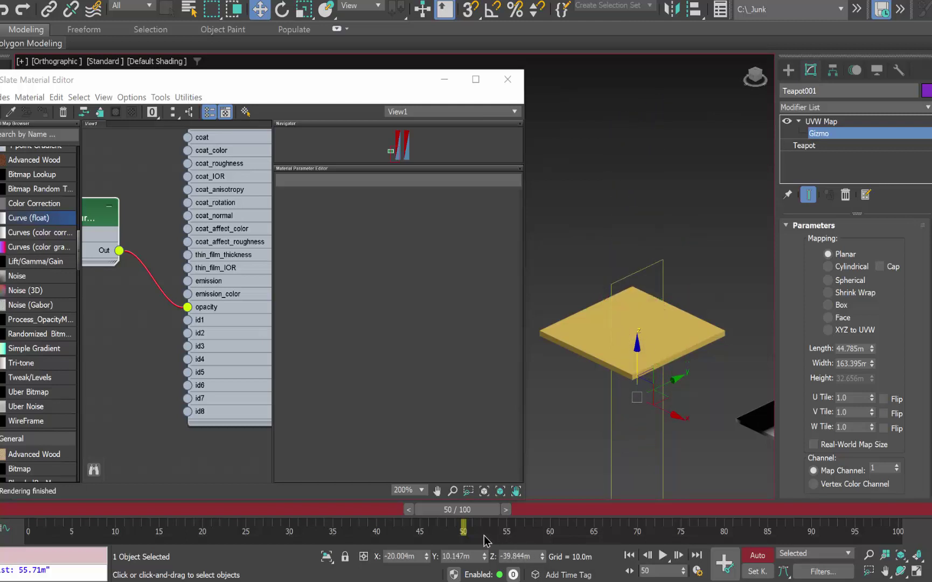
pyautogui.moveTo(470, 510); pyautogui.dragTo(684, 529)
pyautogui.press('w')
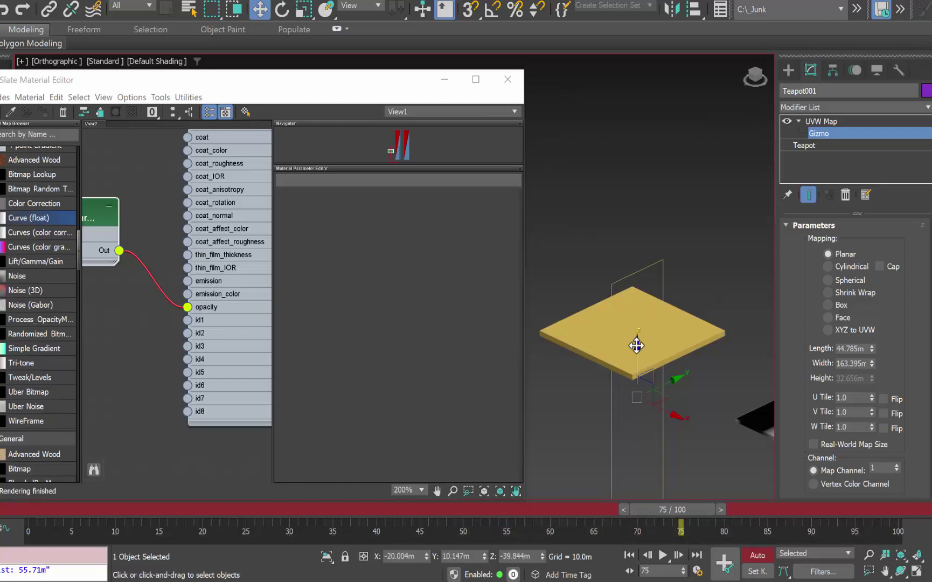
pyautogui.moveTo(636, 345); pyautogui.dragTo(647, 181)
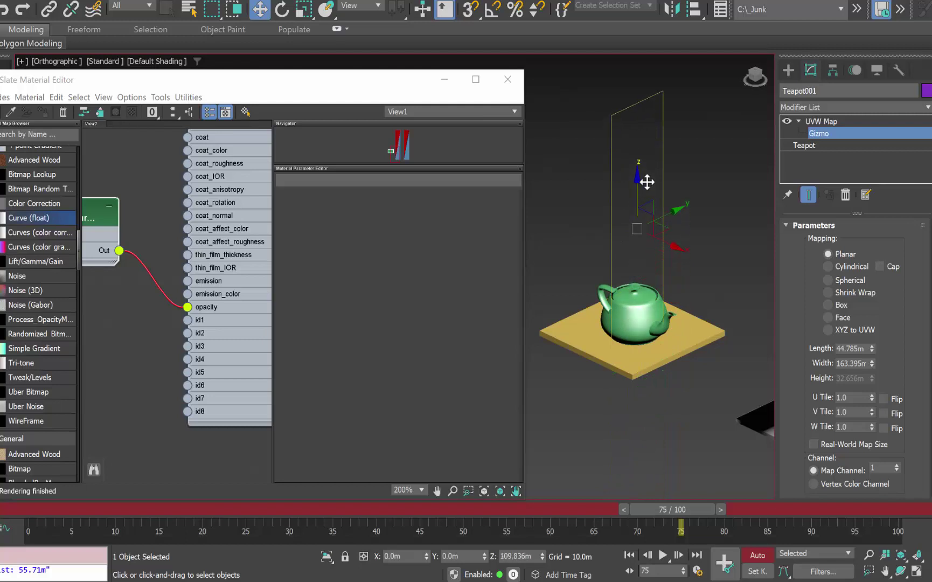
# Scrub the time slider to preview the teapot fading.
pyautogui.moveTo(668, 512); pyautogui.dragTo(276, 512)
pyautogui.moveTo(279, 562); pyautogui.dragTo(251, 533)
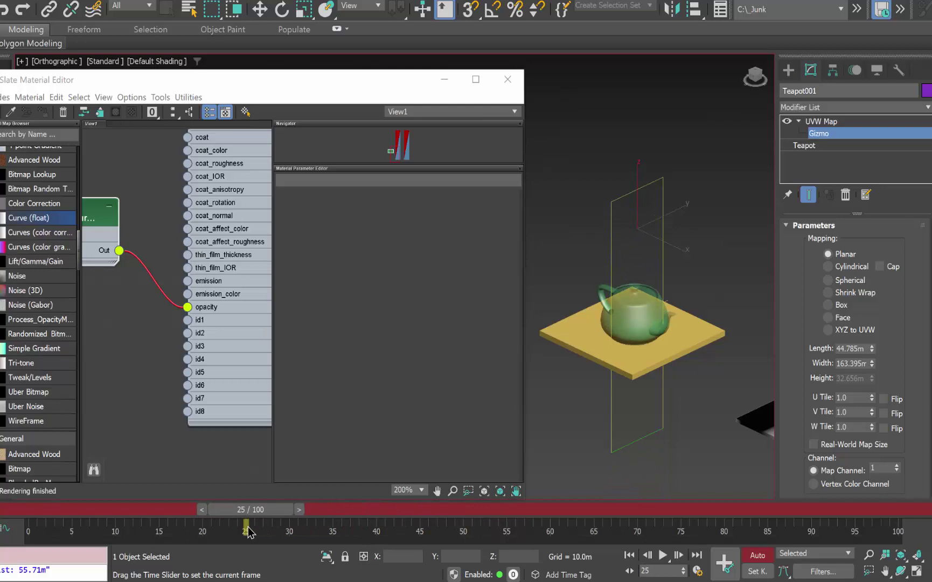
pyautogui.press('w')
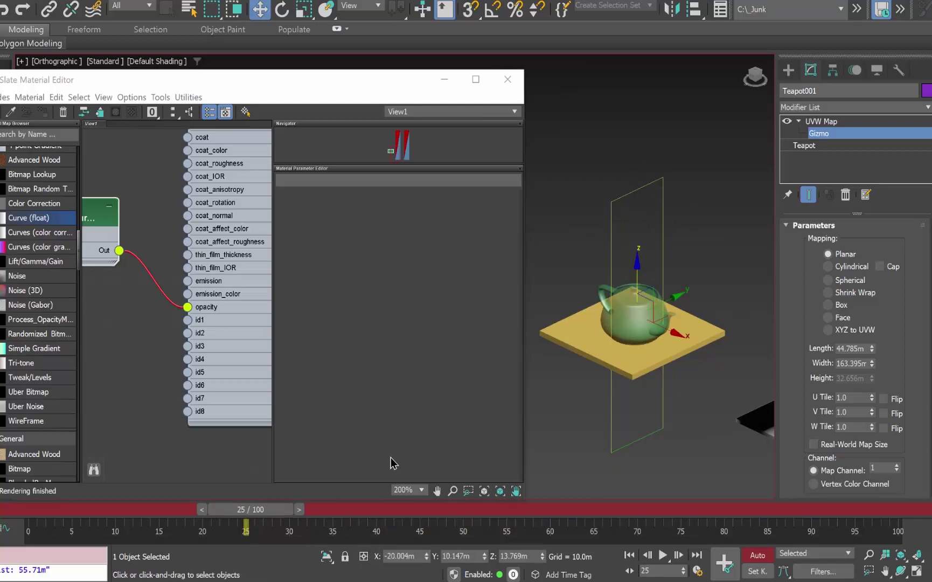
# Open the Dope Sheet from the quad menu and expand Modified Object > UVW Map > Gizmo > Position.
pyautogui.rightClick(632, 320)
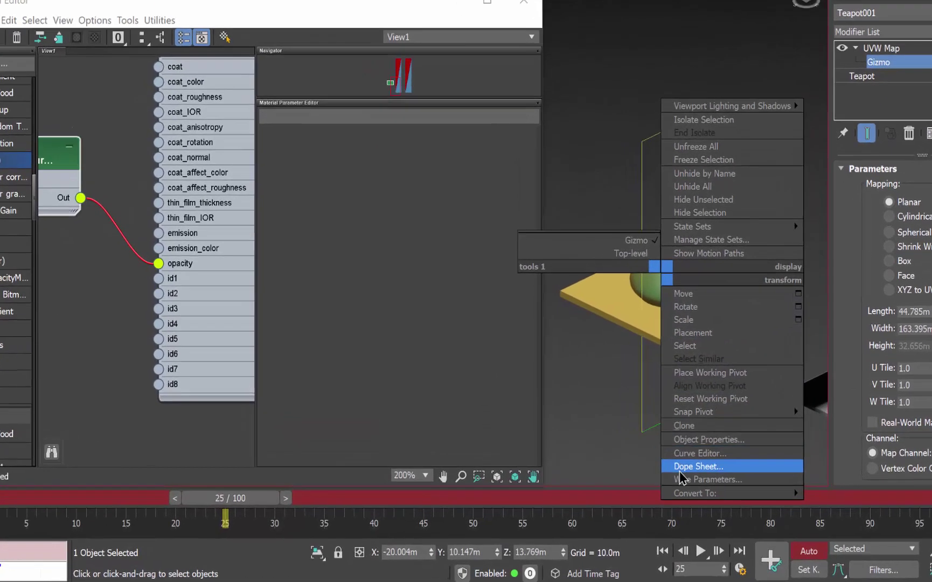
pyautogui.click(649, 481)
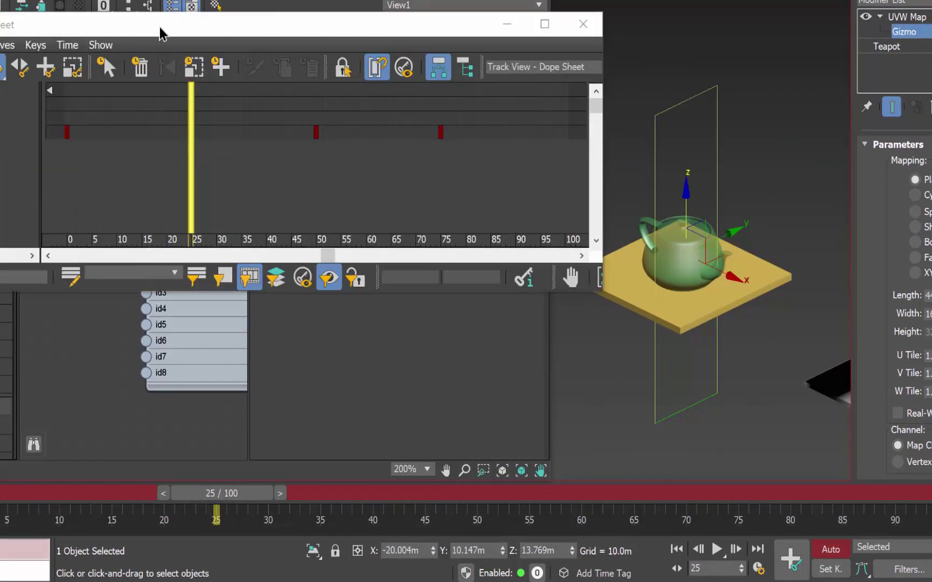
pyautogui.moveTo(157, 26); pyautogui.dragTo(290, 104)
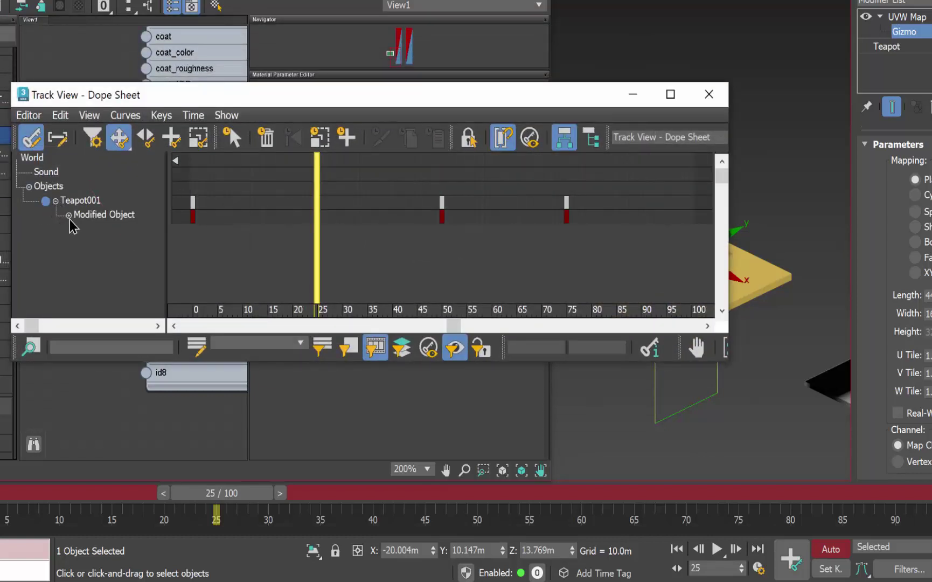
pyautogui.click(69, 215)
pyautogui.click(83, 230)
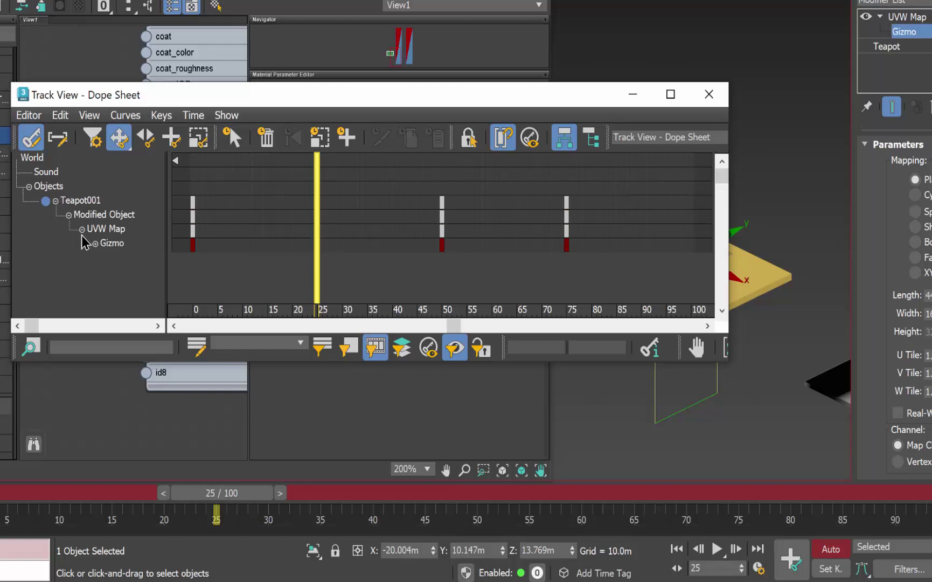
pyautogui.click(95, 243)
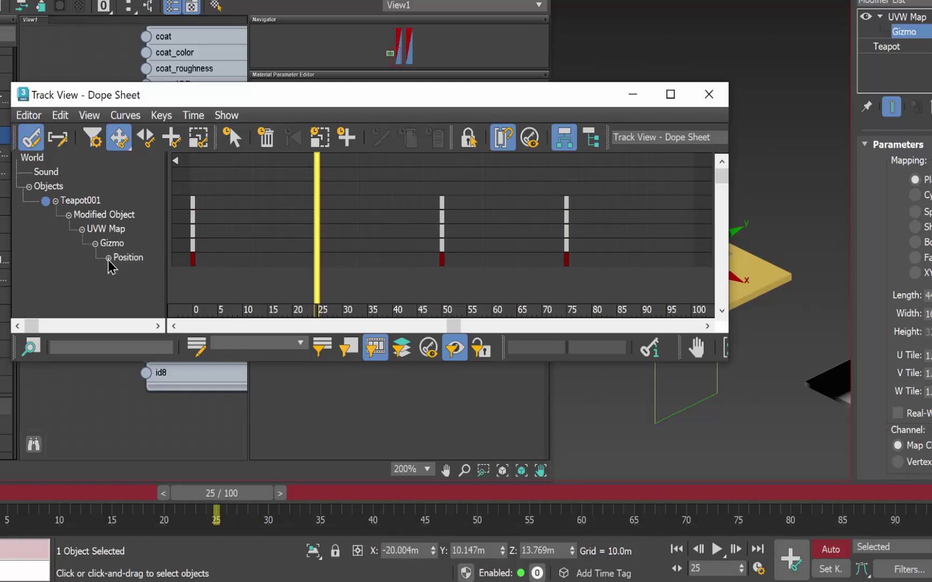
pyautogui.click(108, 258)
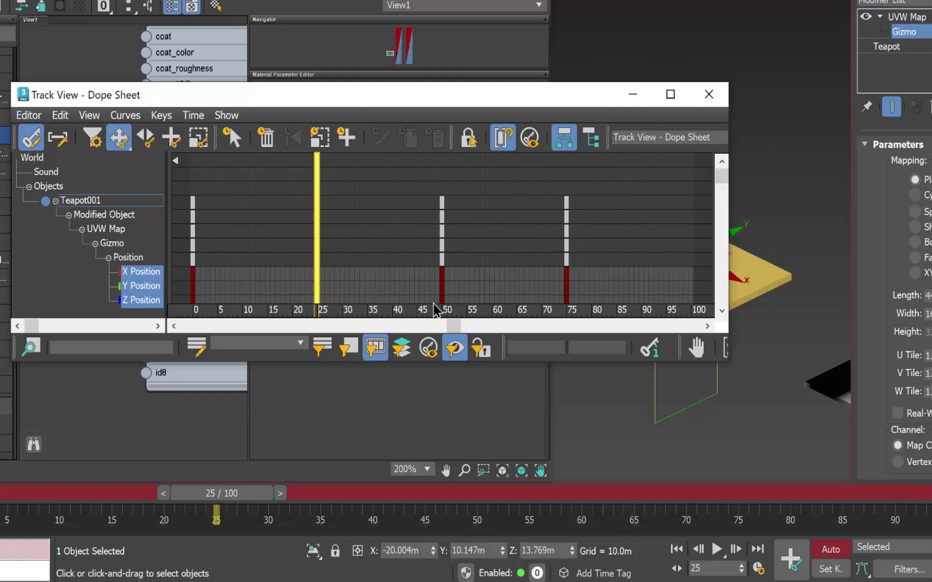
# Copy the gizmo's frame-50 position keys to frame 74.
pyautogui.moveTo(426, 260); pyautogui.dragTo(464, 310)
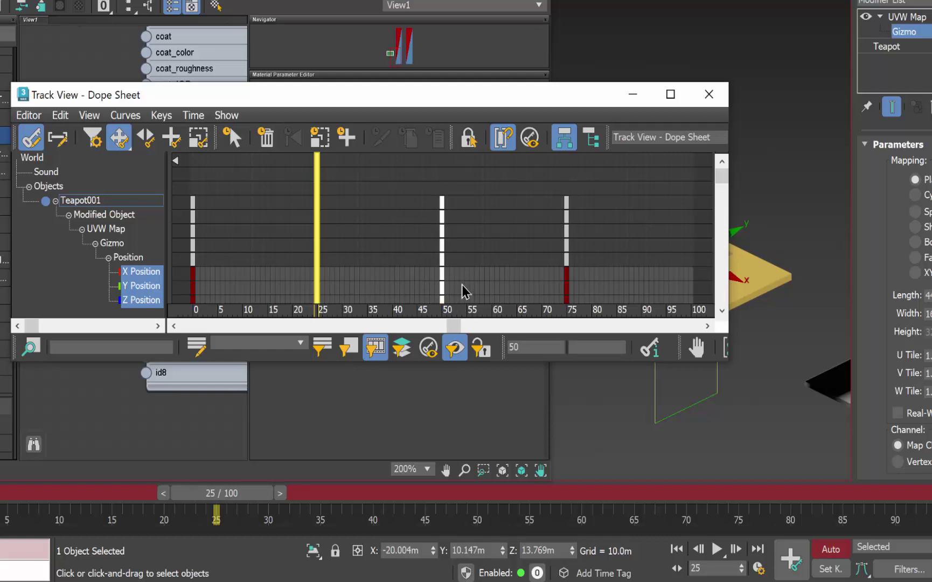
pyautogui.moveTo(441, 273); pyautogui.dragTo(561, 280)
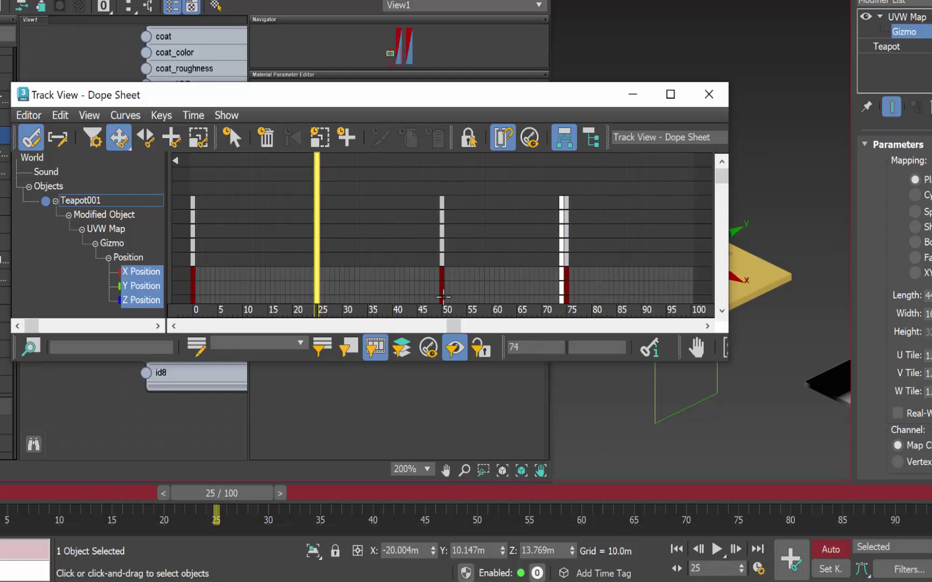
pyautogui.click(442, 298)
# In Key Info, set the frame-50 key's Out and frame-74 key's In tangents to Linear.
pyautogui.rightClick(441, 298)
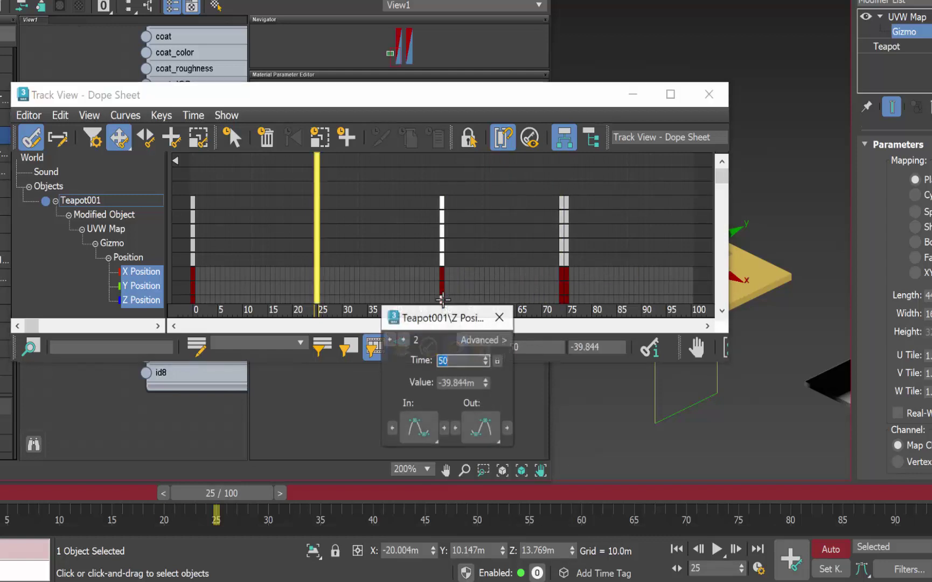
pyautogui.moveTo(445, 324); pyautogui.dragTo(411, 282)
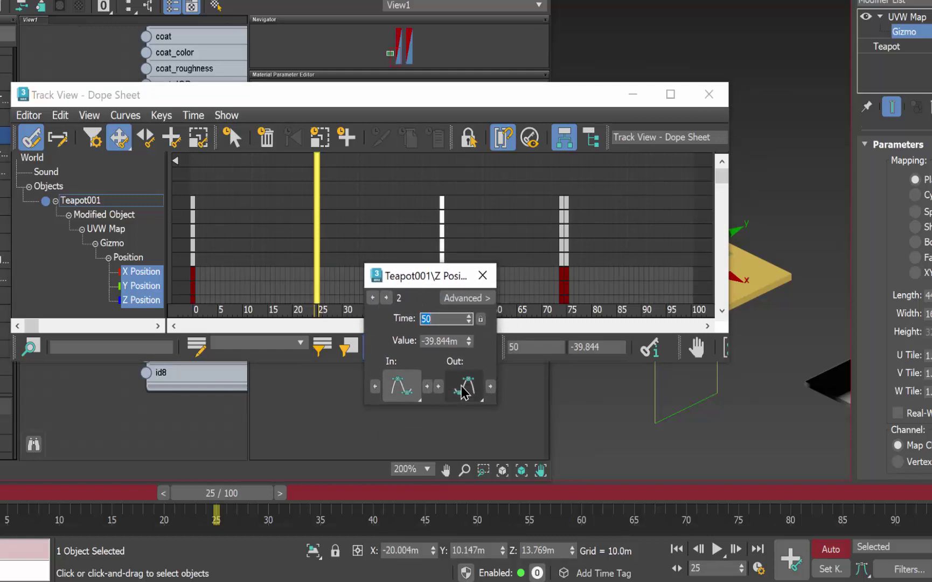
pyautogui.moveTo(463, 385); pyautogui.dragTo(463, 236)
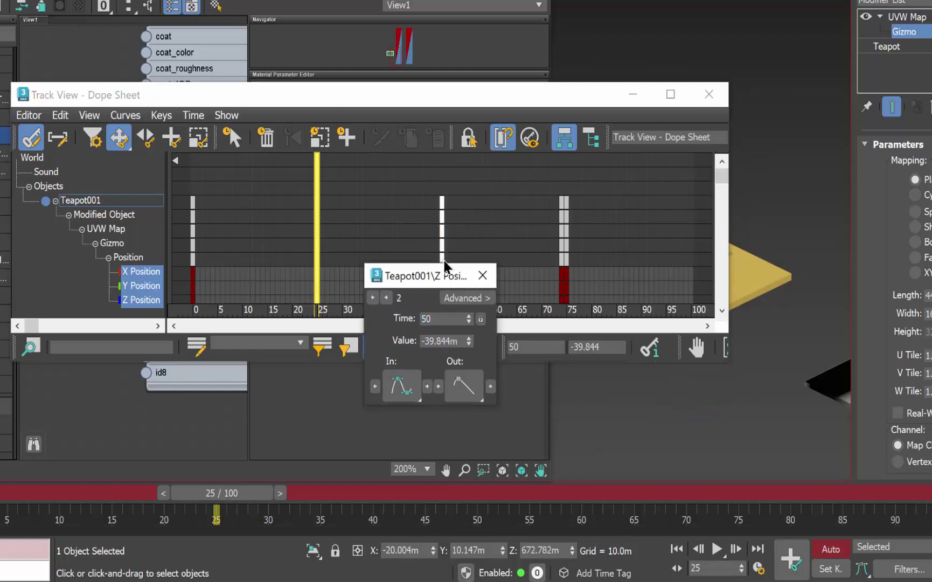
pyautogui.click(386, 298)
pyautogui.moveTo(399, 388); pyautogui.dragTo(402, 218)
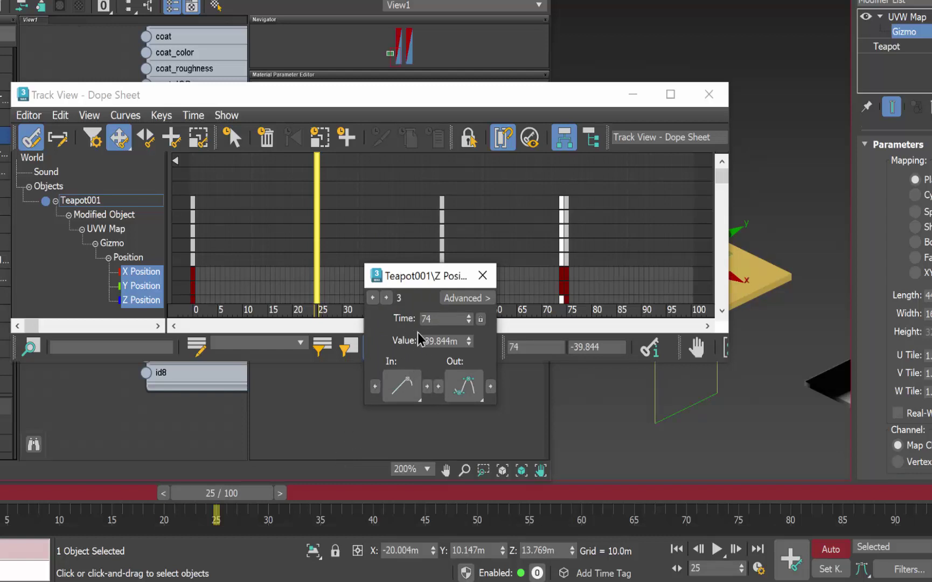
# Make the tangents between frames 74 and 75 Step so the gizmo jumps instantly.
pyautogui.click(386, 298)
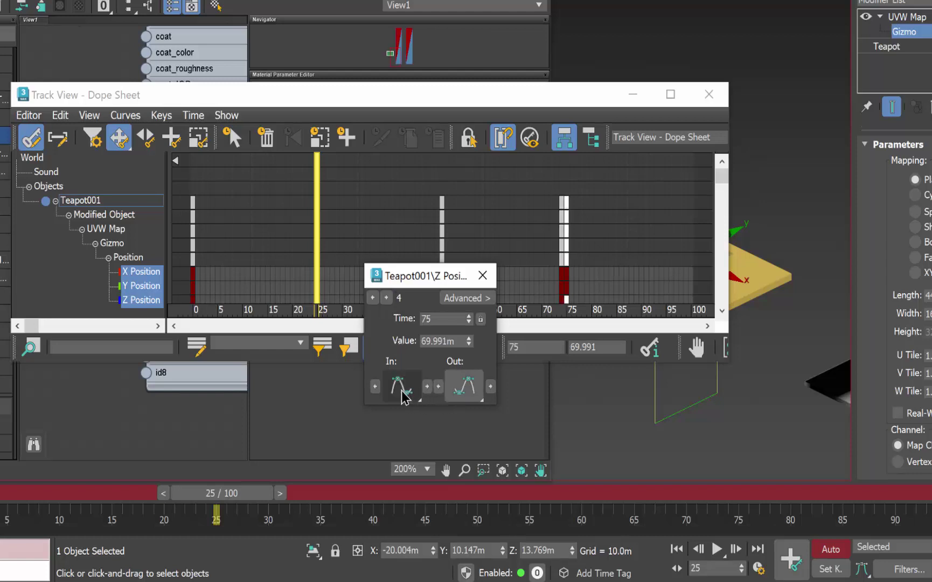
pyautogui.moveTo(405, 387); pyautogui.dragTo(401, 252)
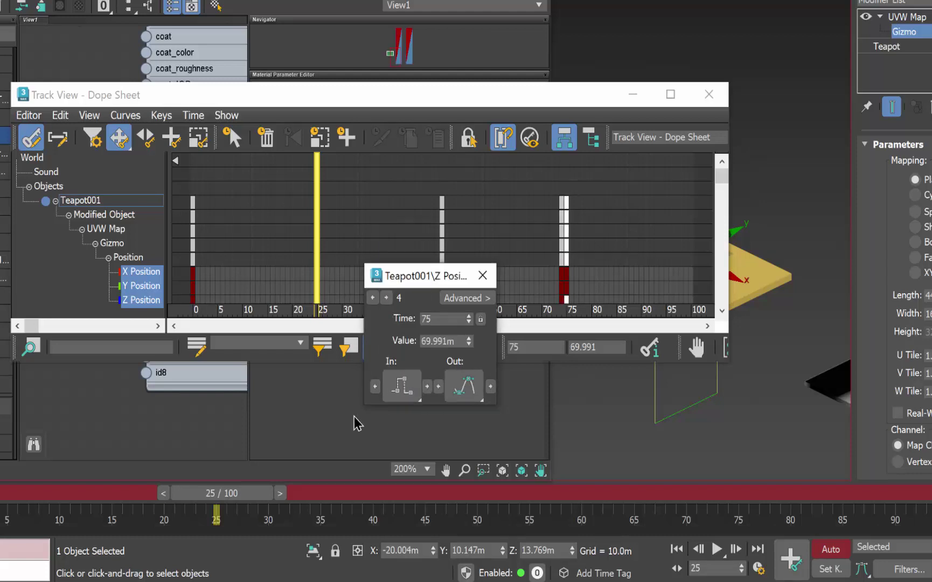
pyautogui.click(373, 297)
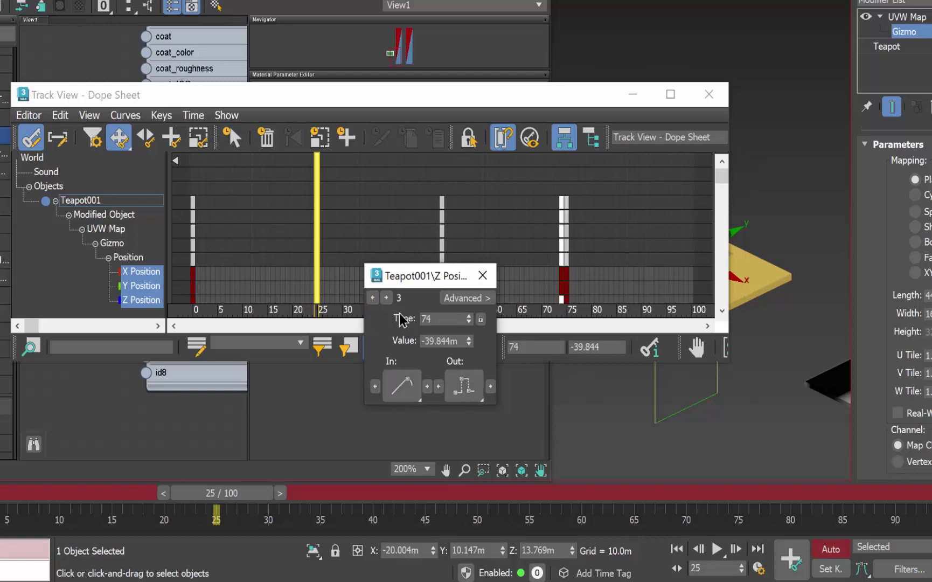
pyautogui.click(386, 297)
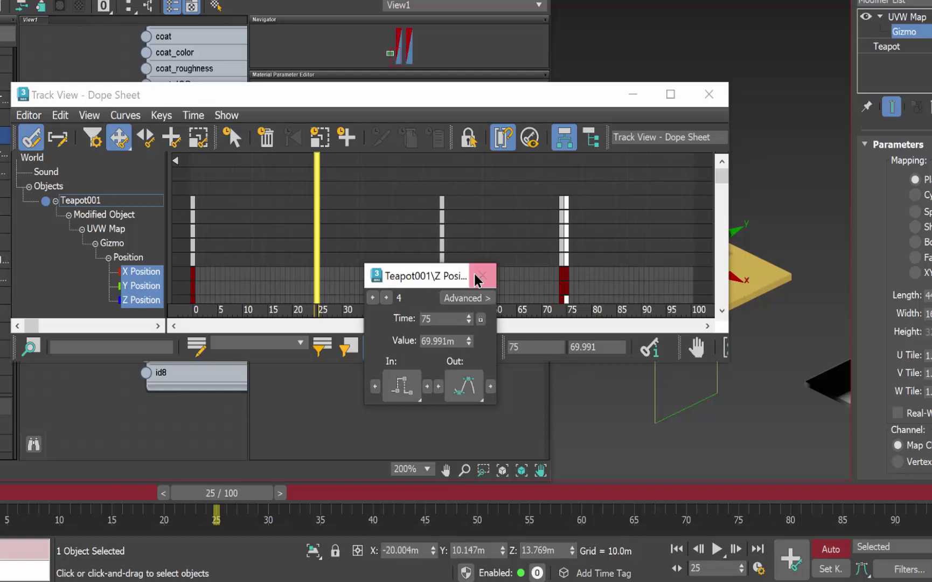
# Close the Dope Sheet, rewind to an early frame, and play back the teapot's opacity fade.
pyautogui.click(709, 95)
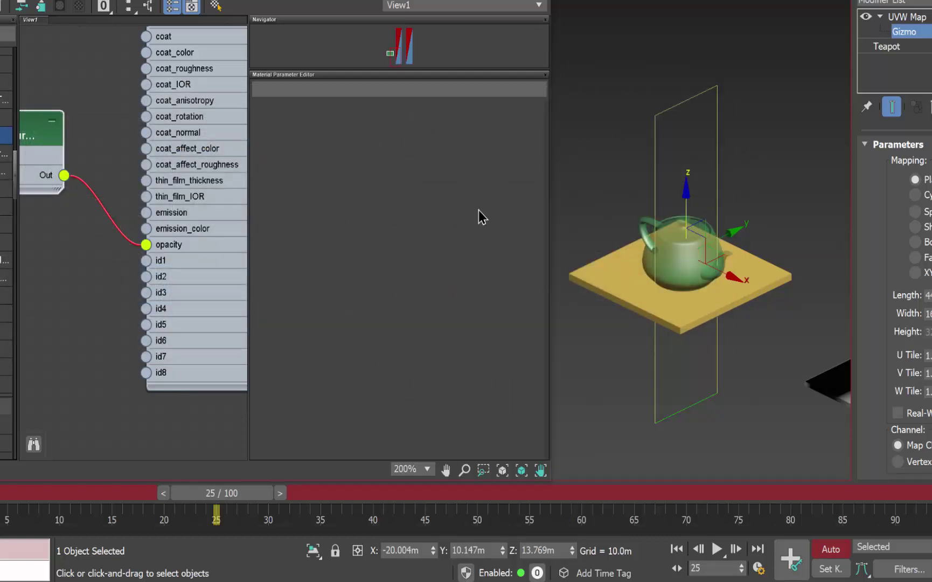
pyautogui.moveTo(233, 493); pyautogui.dragTo(43, 515)
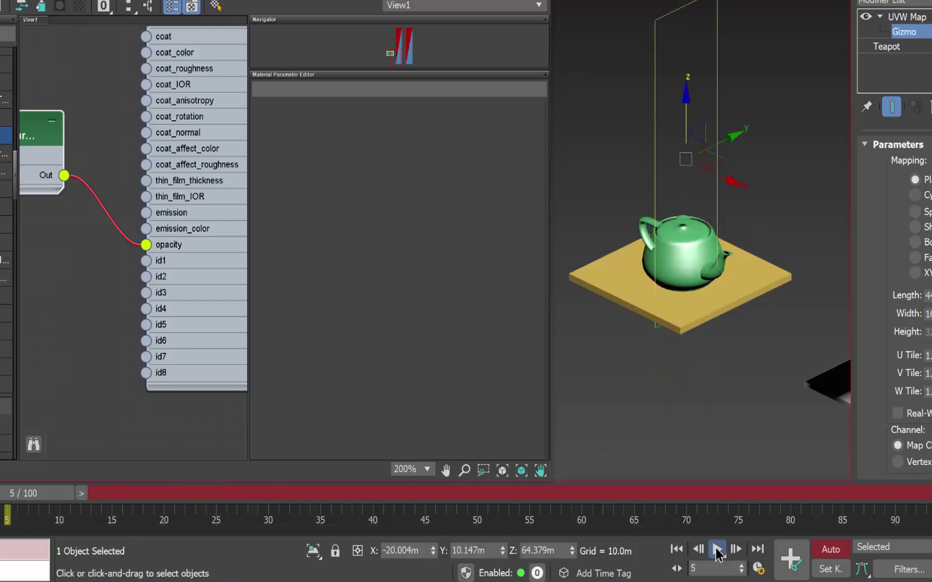
pyautogui.click(717, 548)
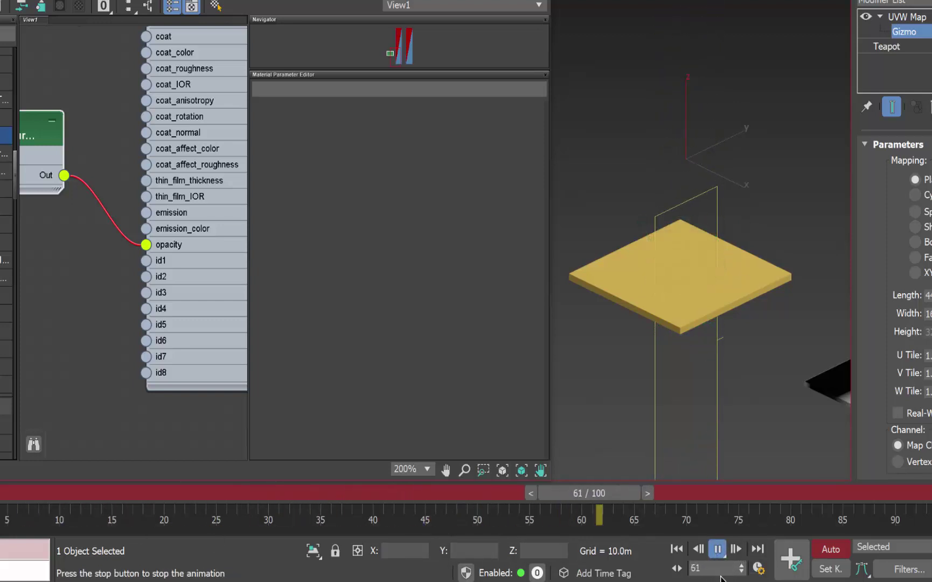